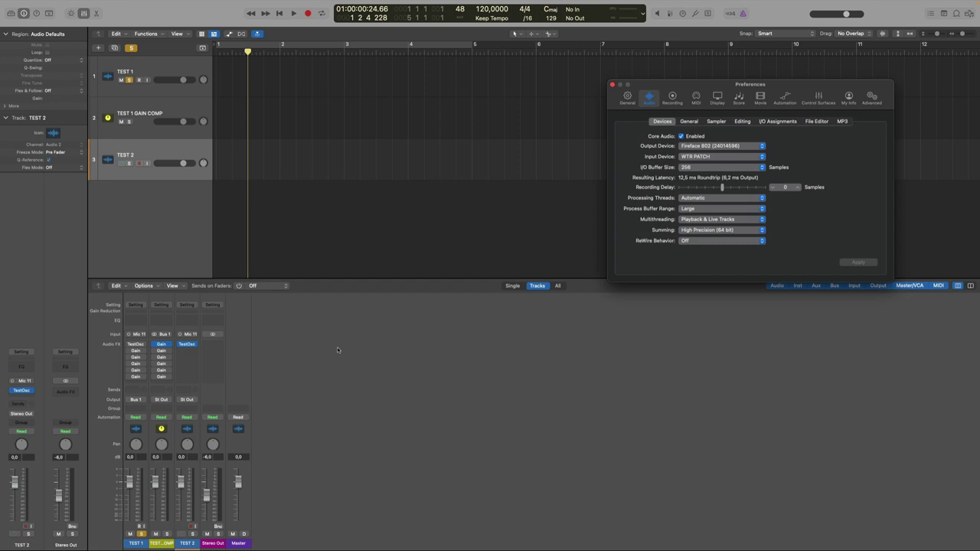
left_click(334, 351)
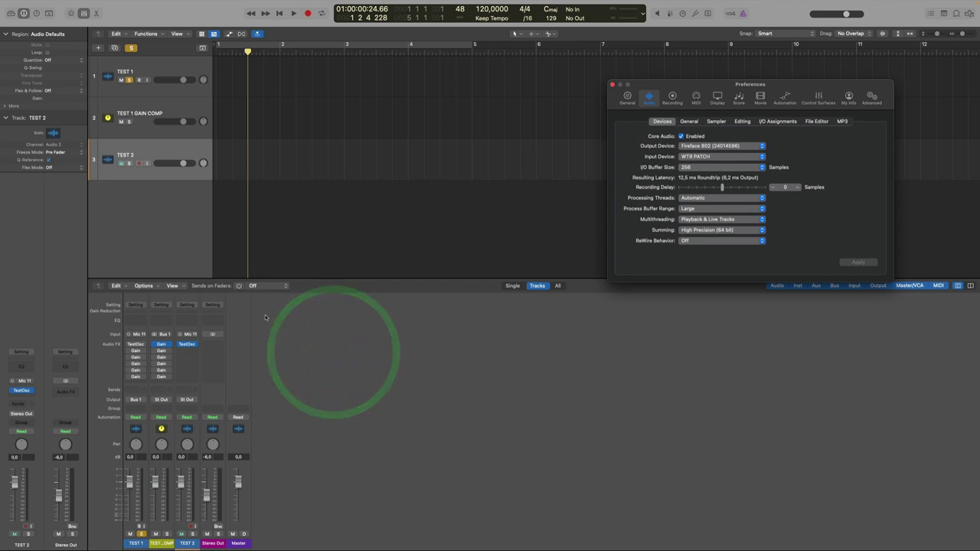
left_click(346, 283)
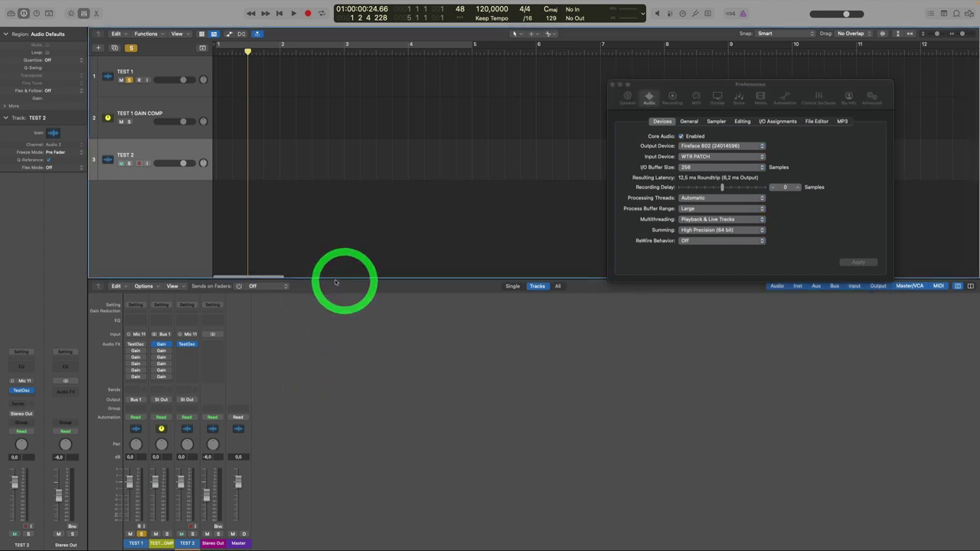
left_click(299, 354)
Select the TEST 1 channel and examine the generator, frequency and level settings of its Test Oscillator
left_click(135, 539)
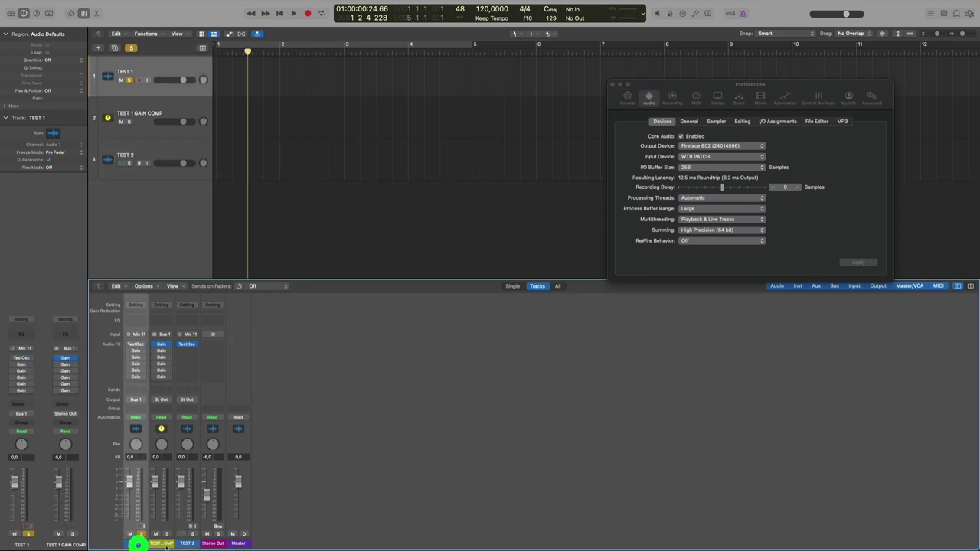
left_click(135, 344)
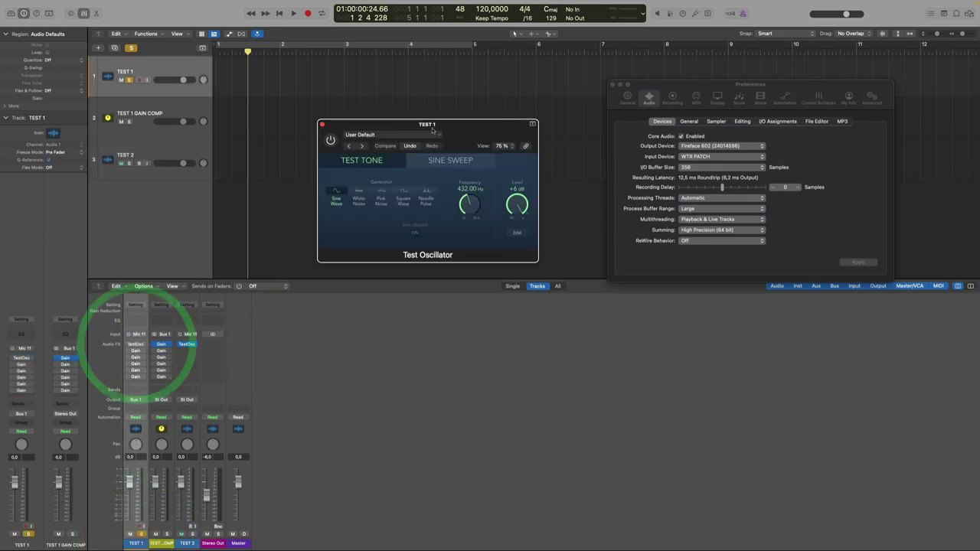
left_click_drag(470, 140, 452, 135)
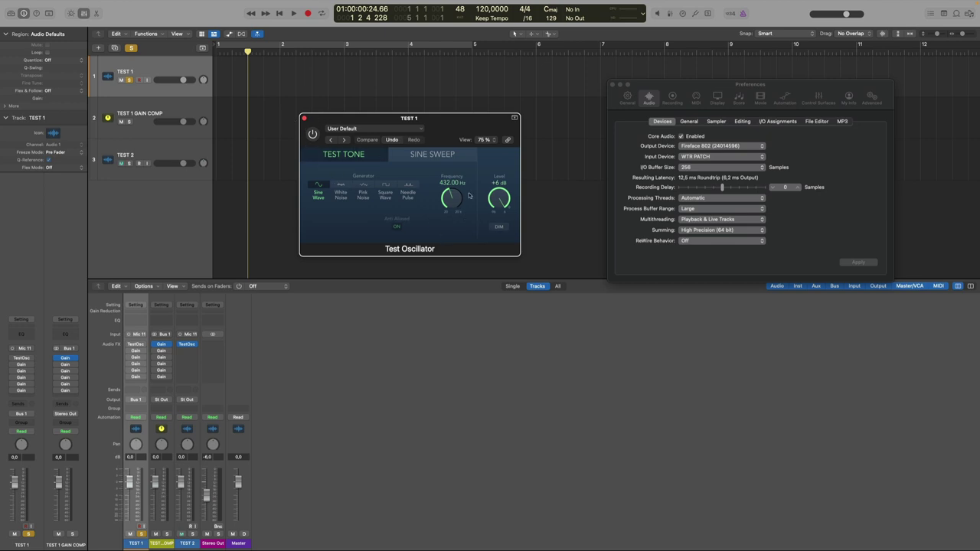
left_click(304, 119)
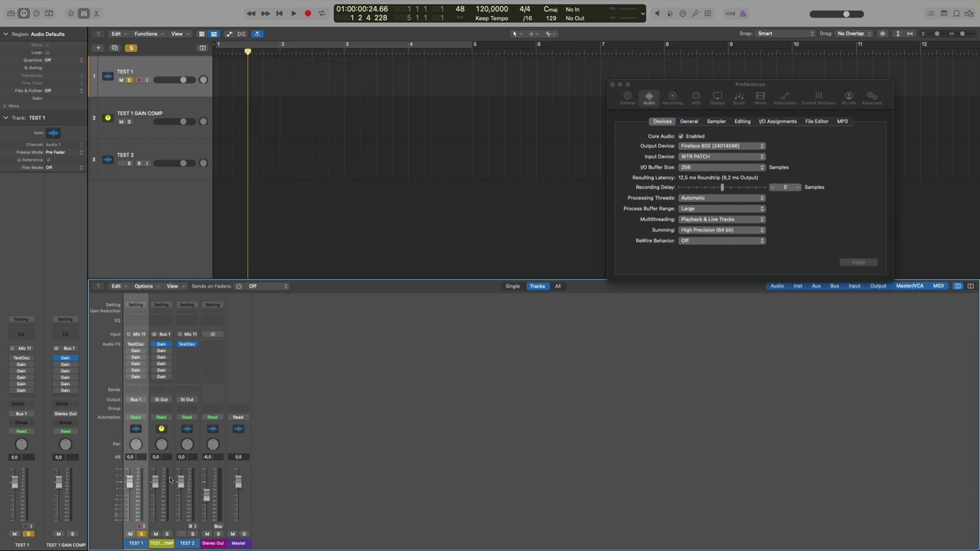
Examine the Test Oscillator settings on the TEST 2 channel and close the plug-in window
left_click(187, 345)
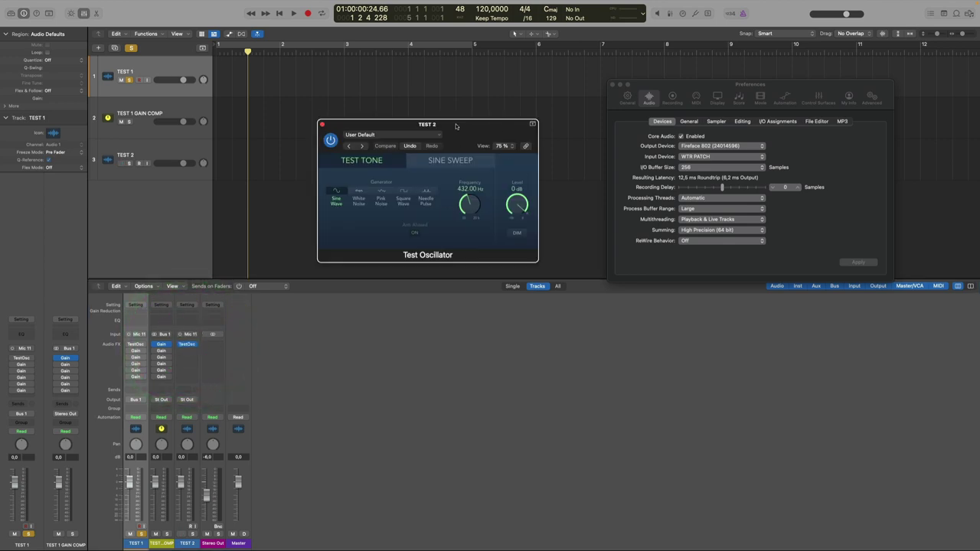
left_click(443, 127)
left_click(309, 127)
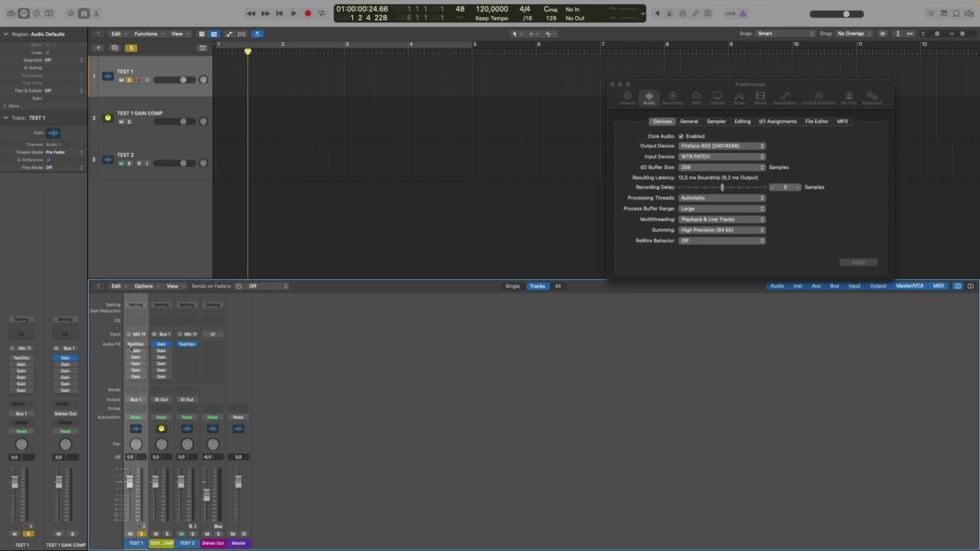
Review the TEST 1 Test Oscillator again, selecting the TEST 1 GAIN COMP channel for comparison, and close the plug-in window
left_click(135, 344)
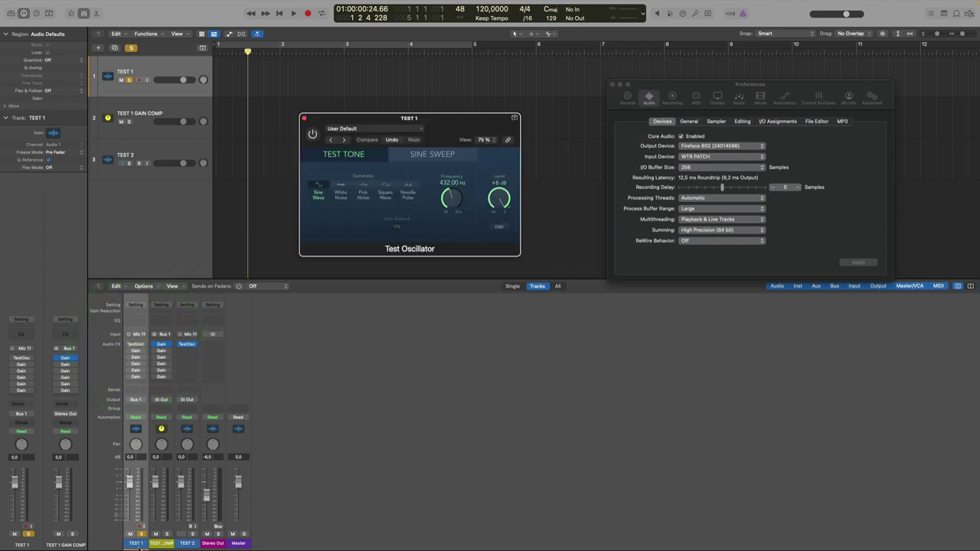
left_click(161, 542)
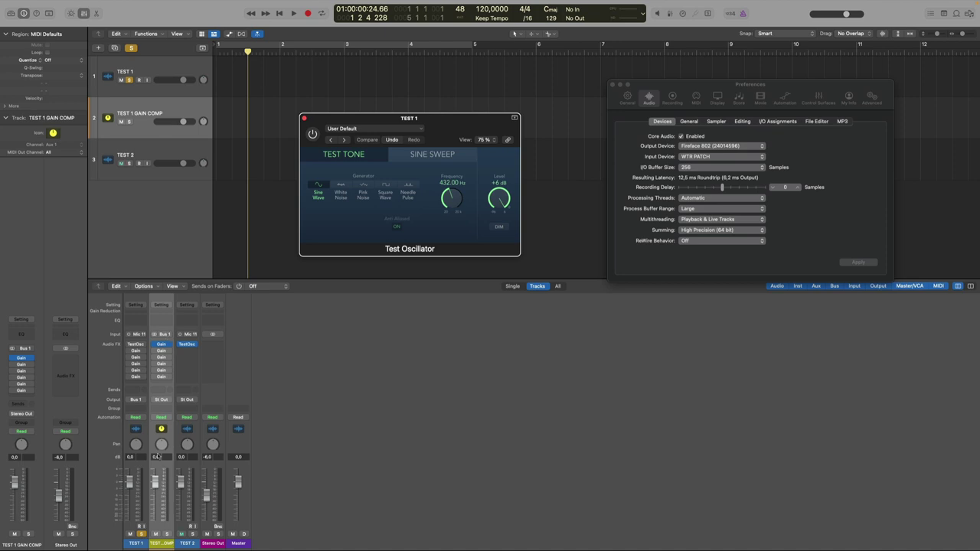
mouse_move(162, 358)
left_click(136, 345)
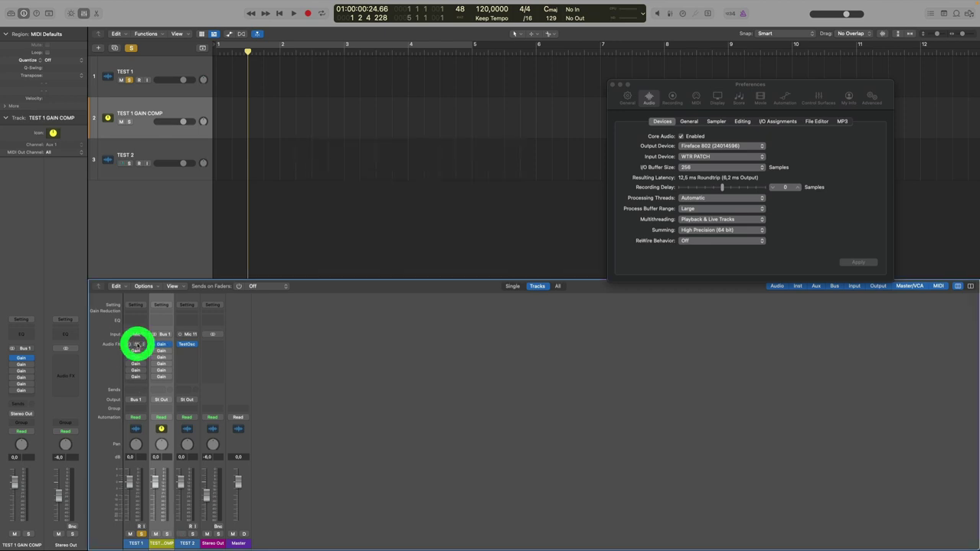
left_click_drag(436, 134, 373, 103)
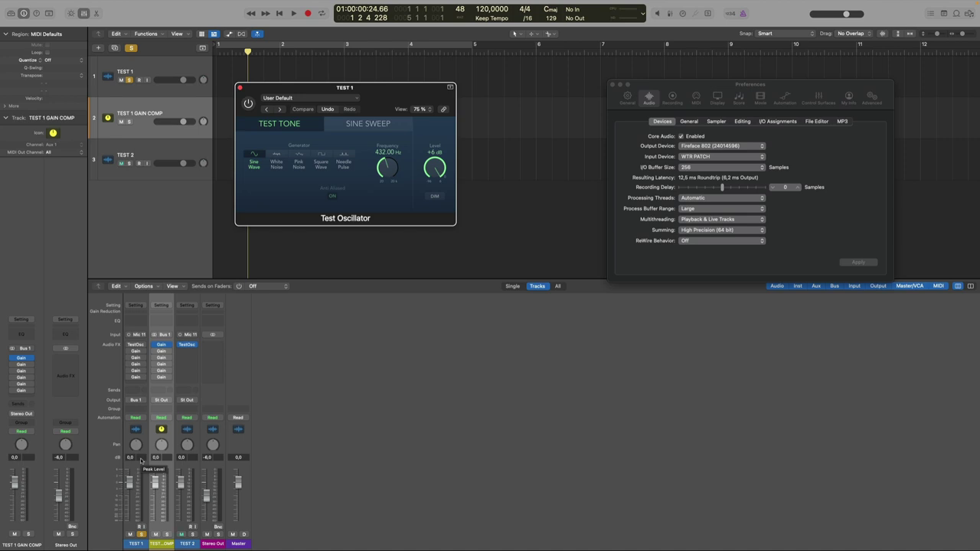
left_click(240, 88)
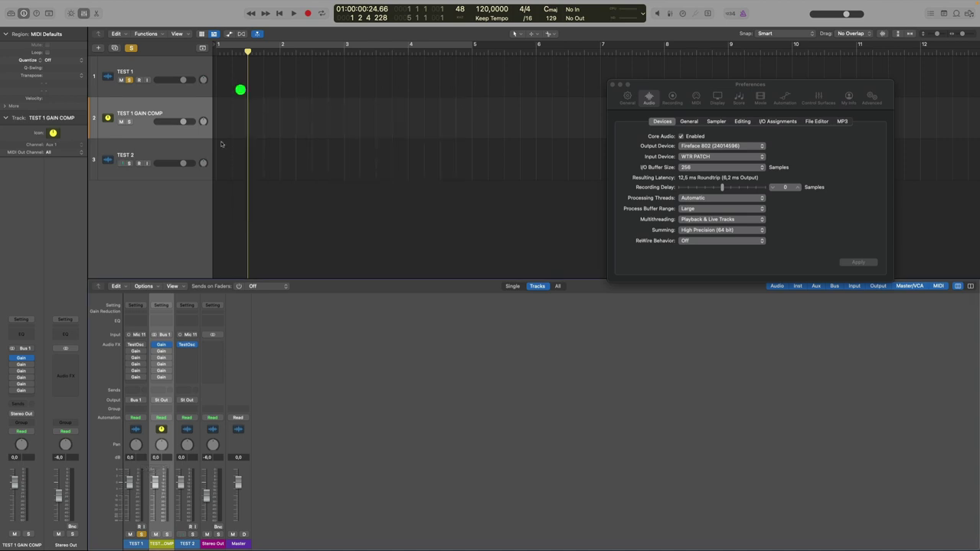
Examine the first Gain plug-in on TEST 1 GAIN COMP and reset that channel's fader to 0.0 dB
left_click(161, 344)
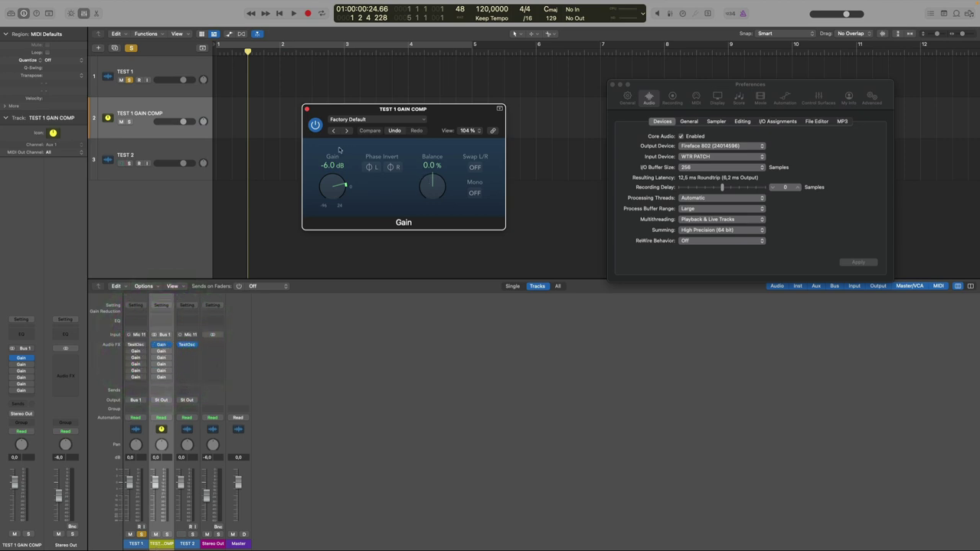
left_click_drag(355, 109, 322, 110)
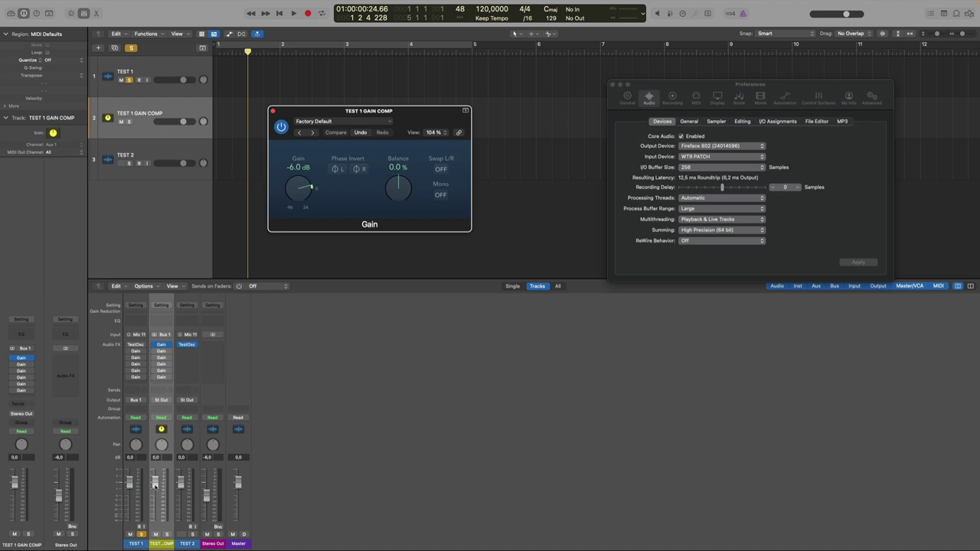
left_click_drag(154, 485, 153, 486)
left_click(154, 486, "alt")
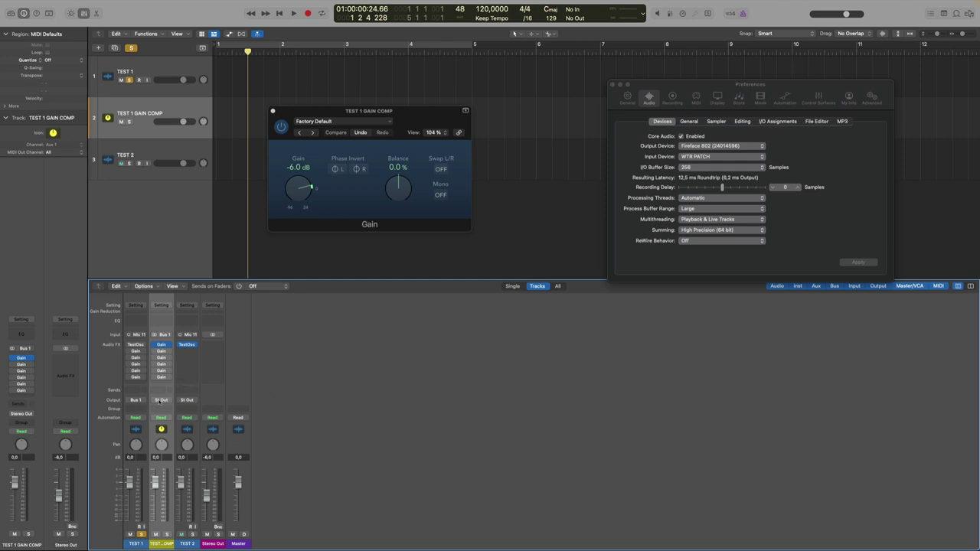
Compare the additional Gain plug-ins on the TEST 1 and TEST 1 GAIN COMP channels and close all the plug-in windows
left_click(135, 352)
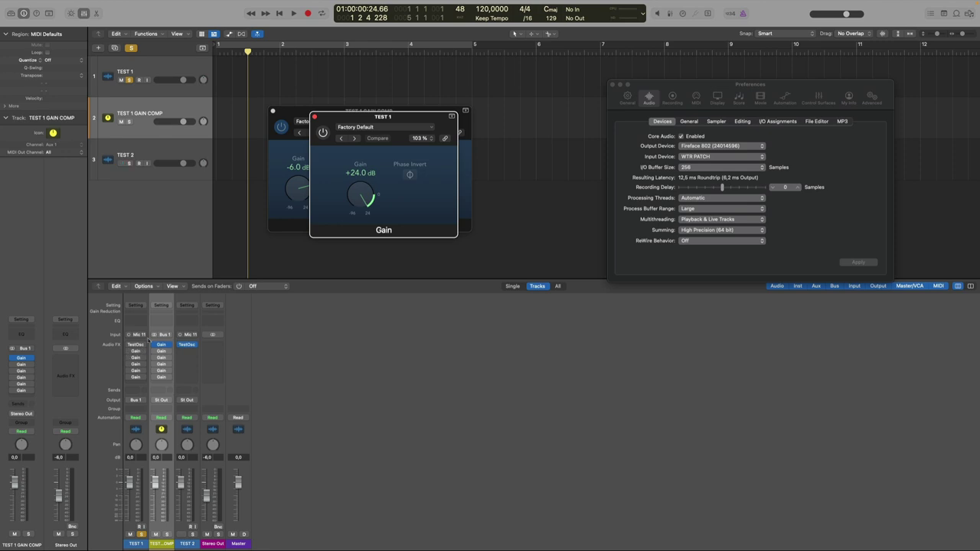
left_click(159, 351)
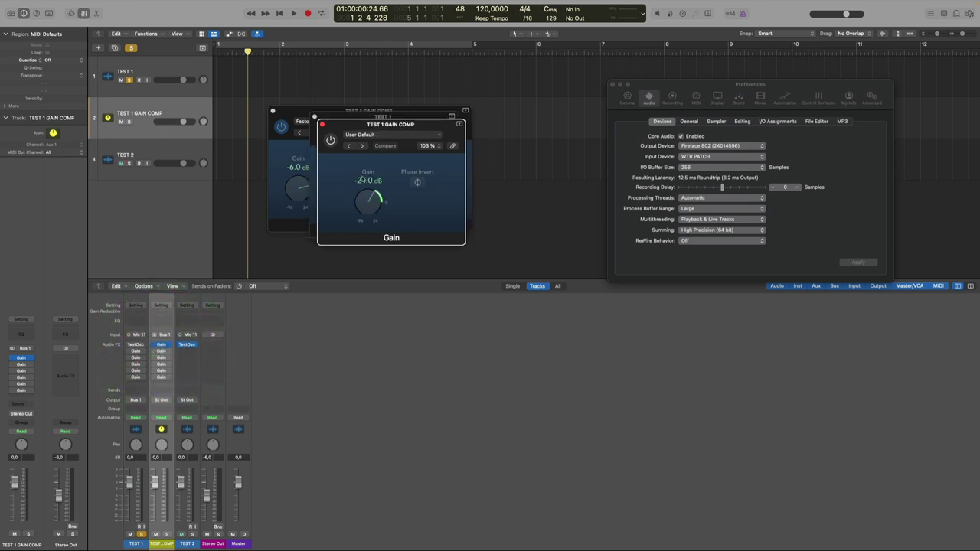
left_click(136, 365)
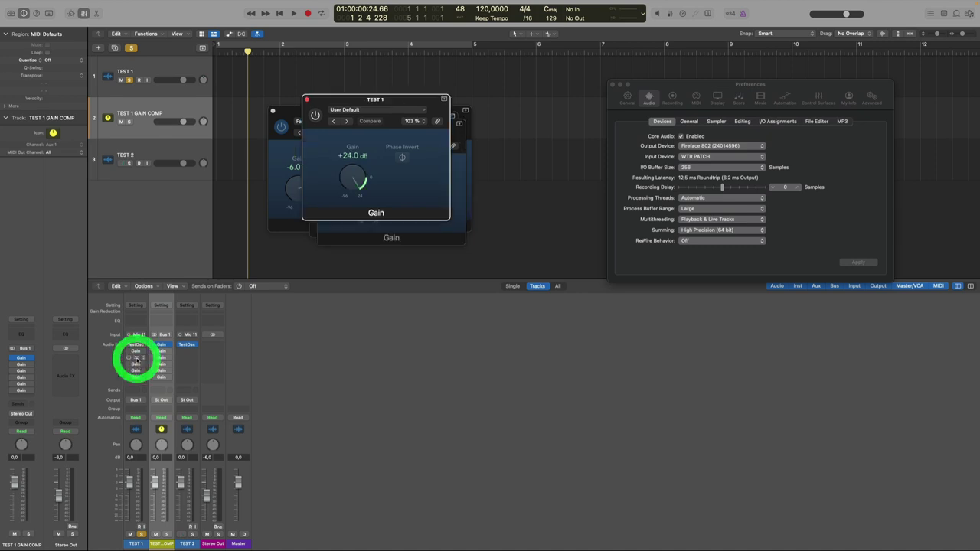
left_click(135, 370)
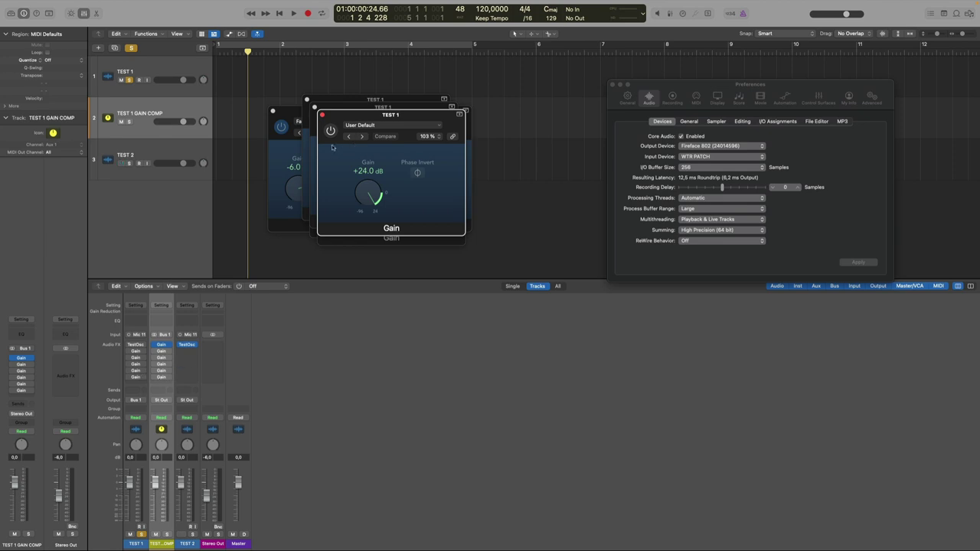
left_click(321, 114)
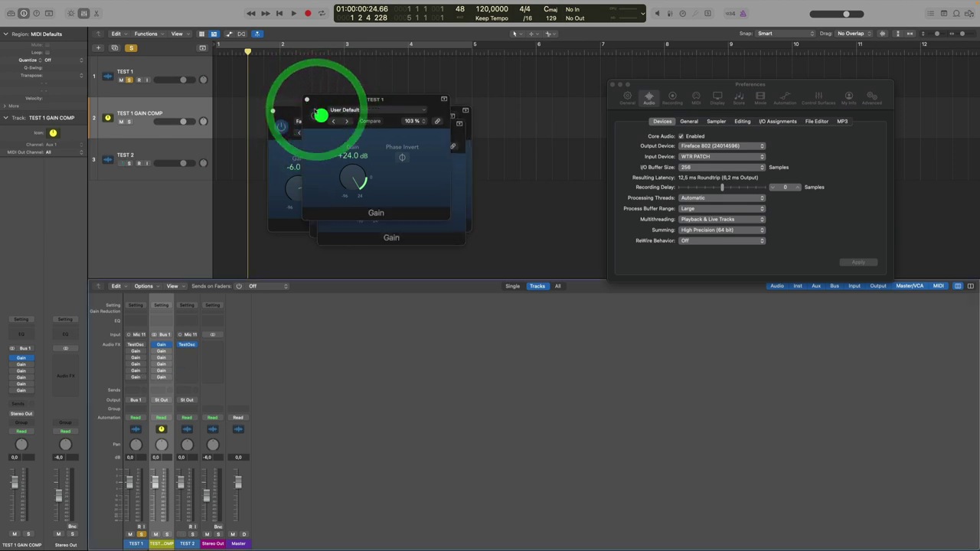
left_click(272, 111)
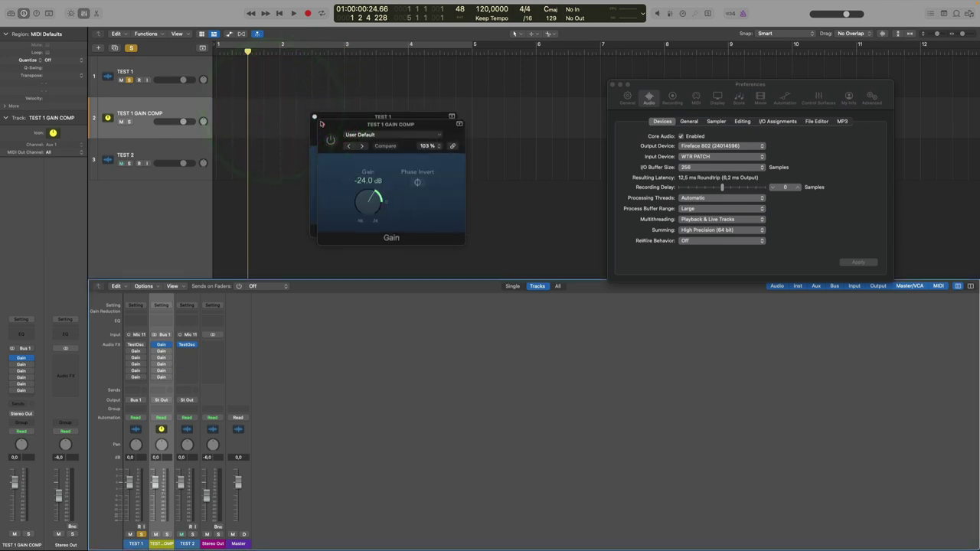
left_click(321, 123)
left_click(315, 119)
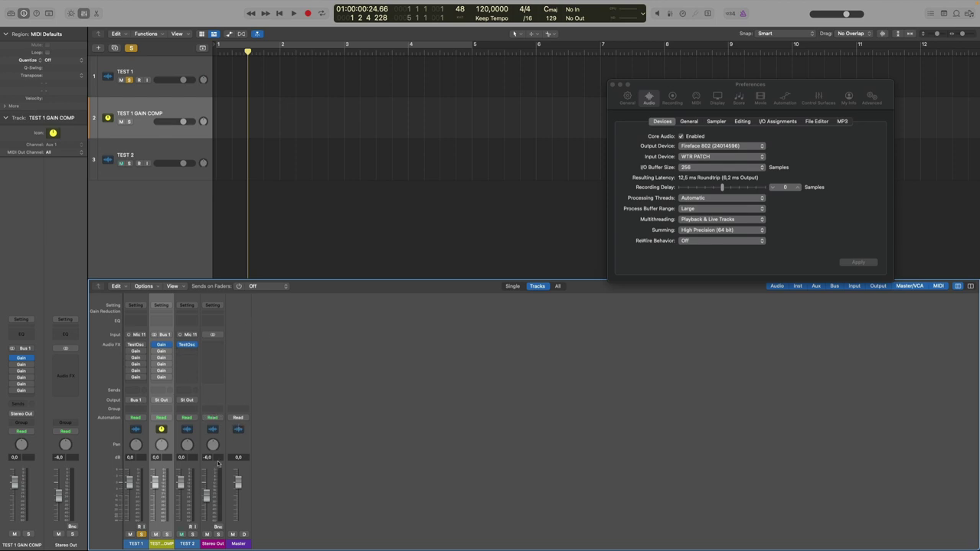
Raise the Stereo Out fader and reset it to its default level
left_click_drag(207, 496, 206, 469)
left_click(208, 429)
left_click_drag(208, 479, 208, 488)
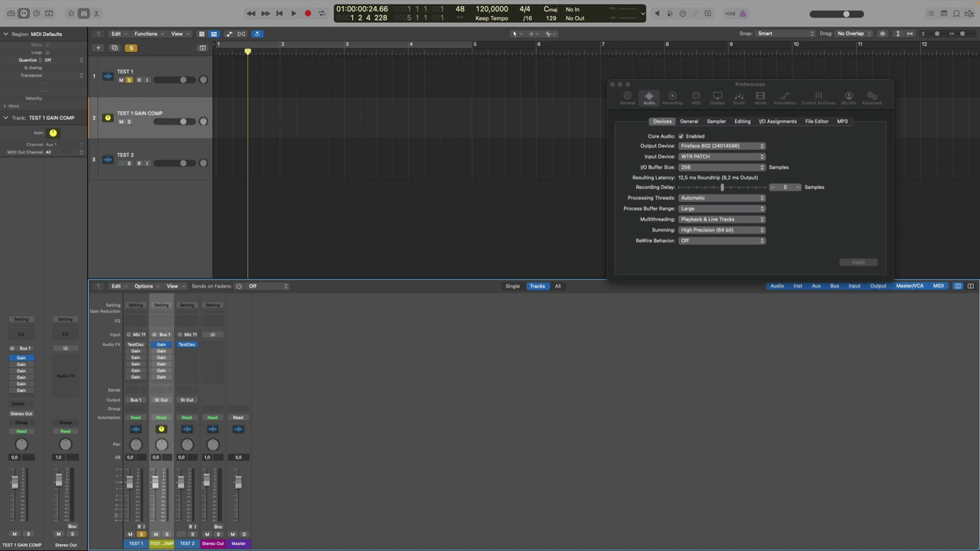
left_click(207, 483, "alt")
left_click_drag(674, 83, 644, 65)
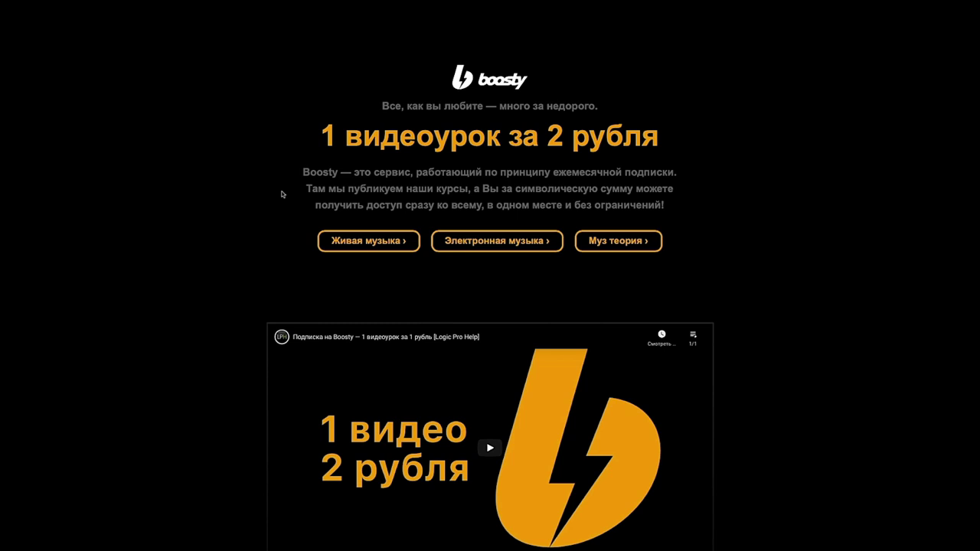
On the Boosty offer page, review the «Живая музыка» plan's course list and open its subscription purchase page
left_click(368, 241)
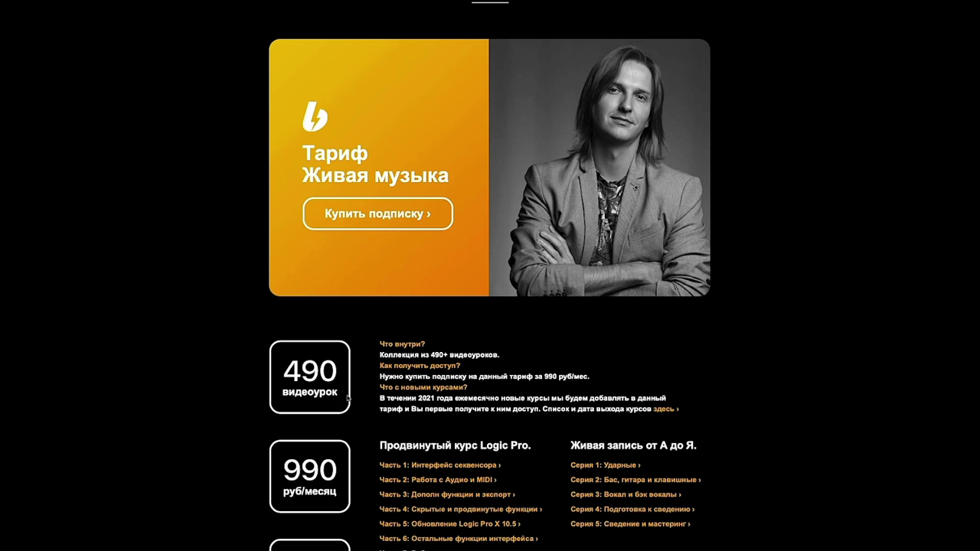
scroll(348, 396, "down", 3)
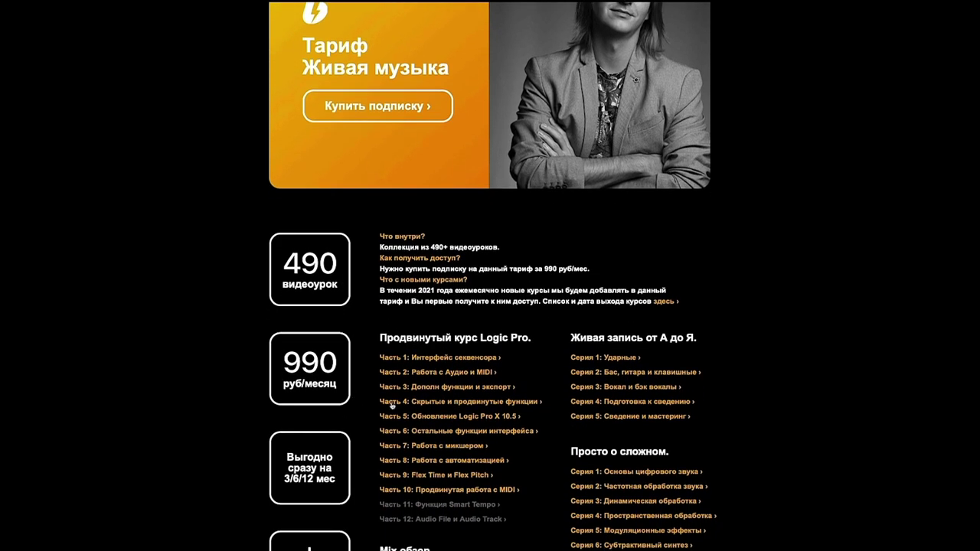
scroll(512, 418, "down", 3)
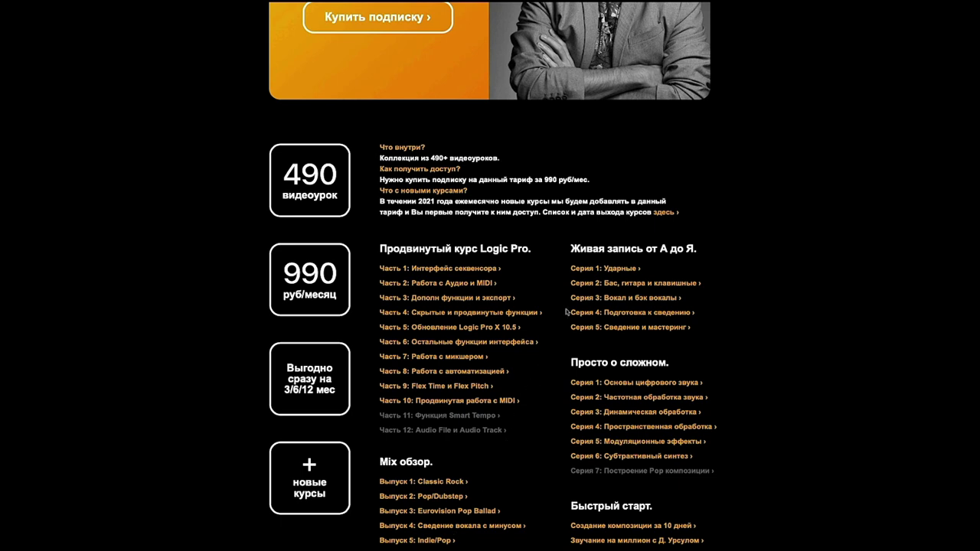
scroll(525, 298, "up", 3)
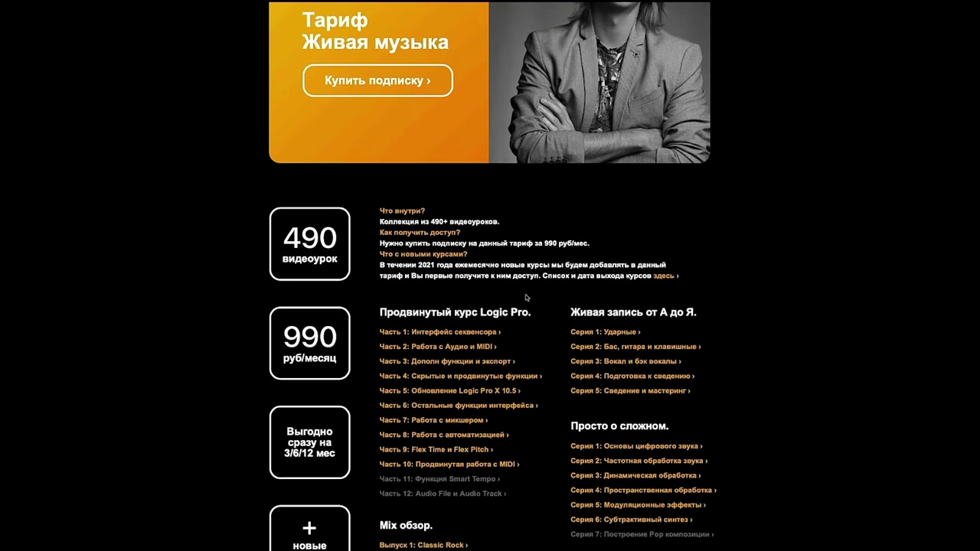
scroll(525, 298, "up", 1)
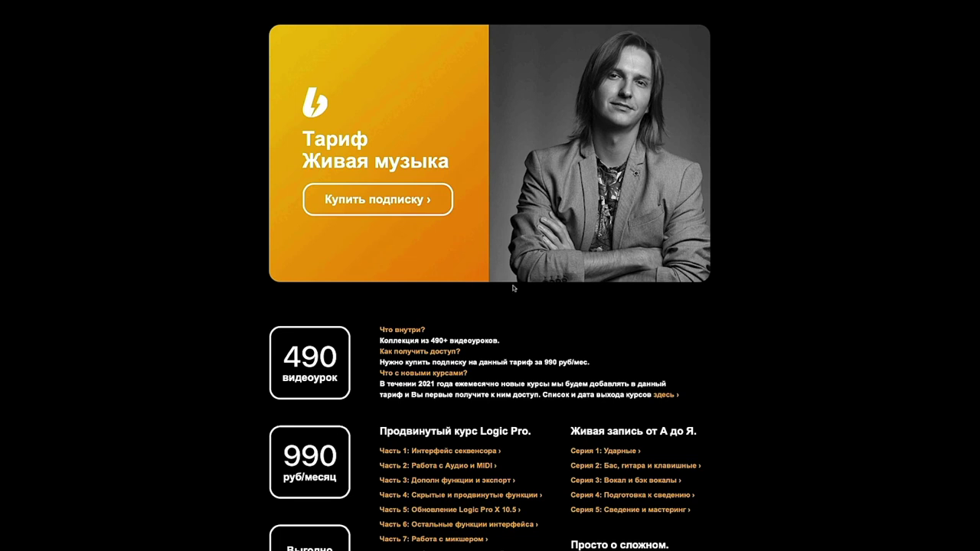
left_click(376, 204)
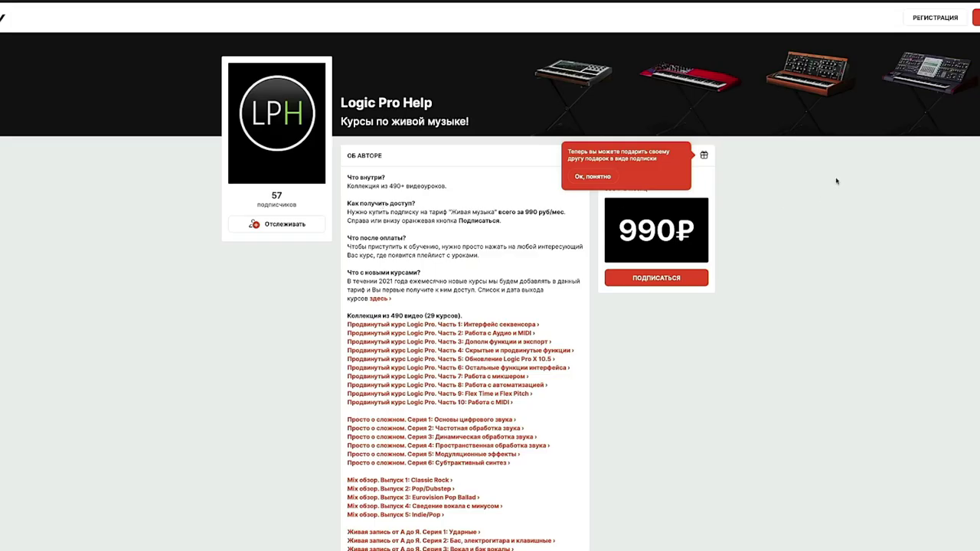
Look through the plan's author description, dismiss the gift subscription notice and start subscribing to «Тариф Живая музыка»
scroll(817, 207, "down", 1)
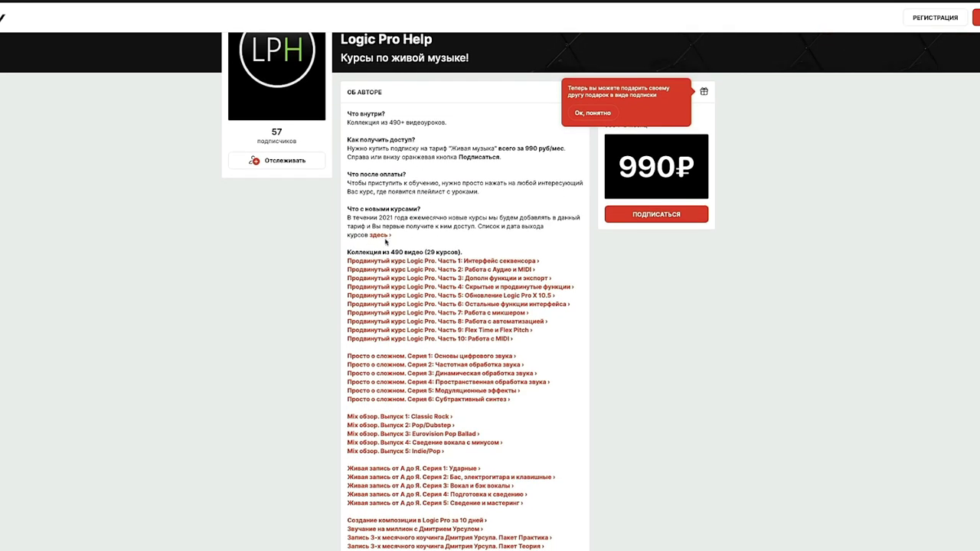
scroll(387, 243, "down", 1)
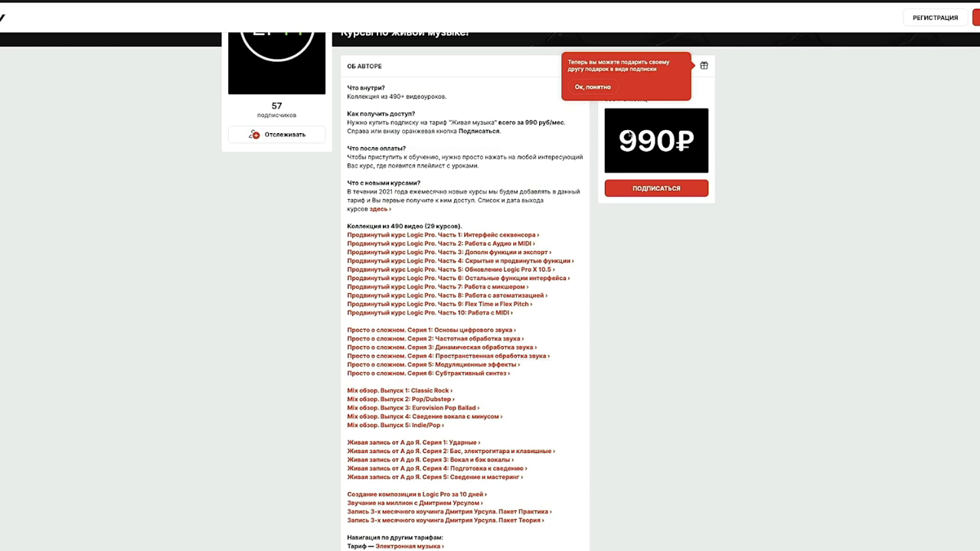
left_click(582, 91)
scroll(581, 92, "up", 2)
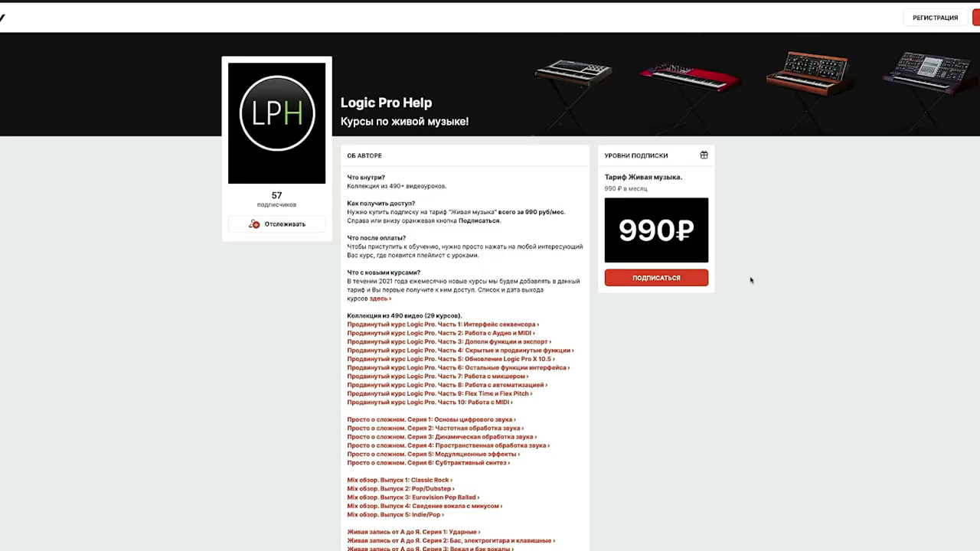
left_click(686, 280)
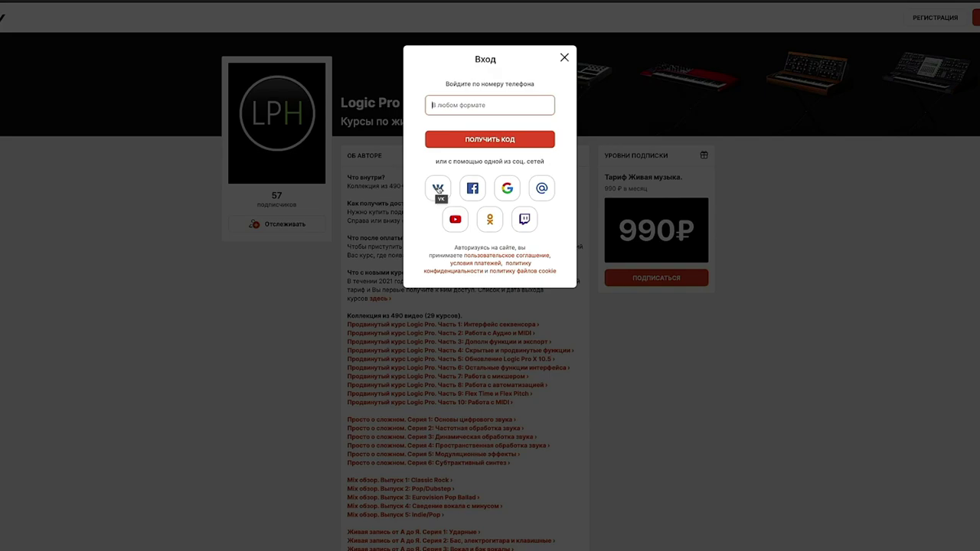
Sign in with VK, choose the 12-month renewal period for «Тариф Живая музыка» and proceed to buy the subscription
left_click(438, 188)
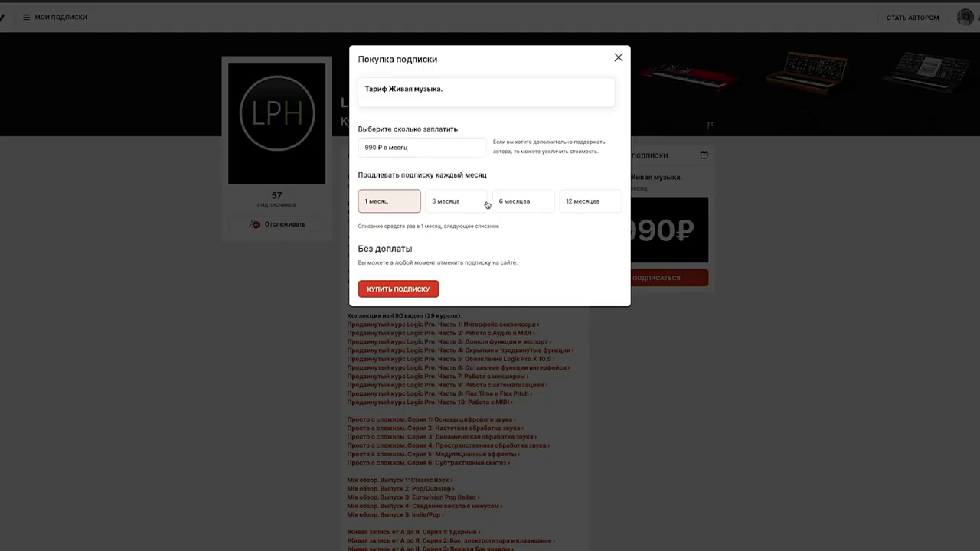
left_click(469, 204)
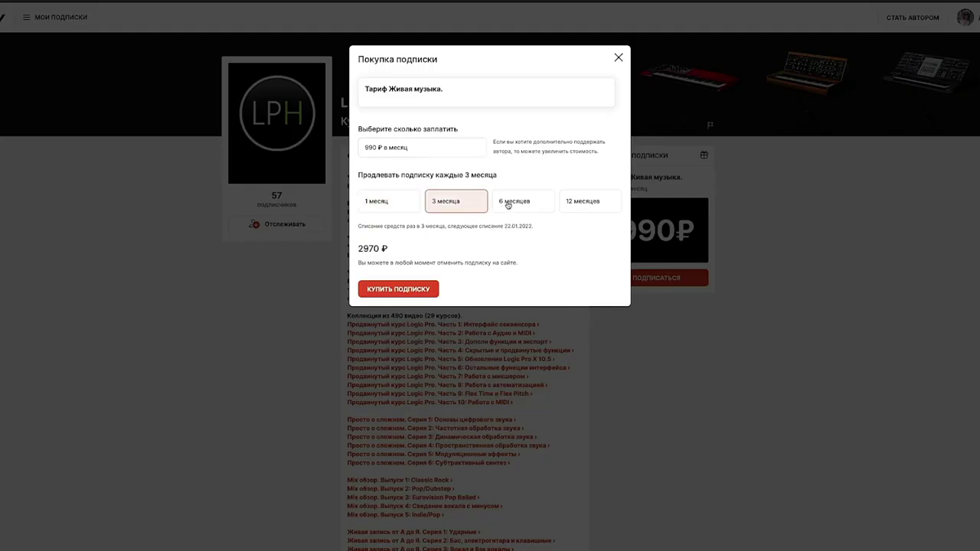
left_click(507, 204)
left_click(565, 205)
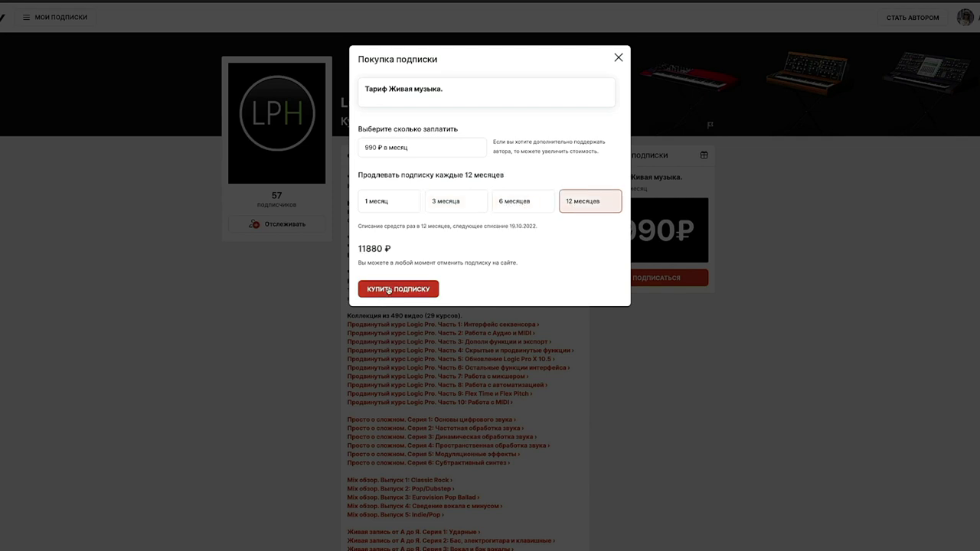
left_click(390, 291)
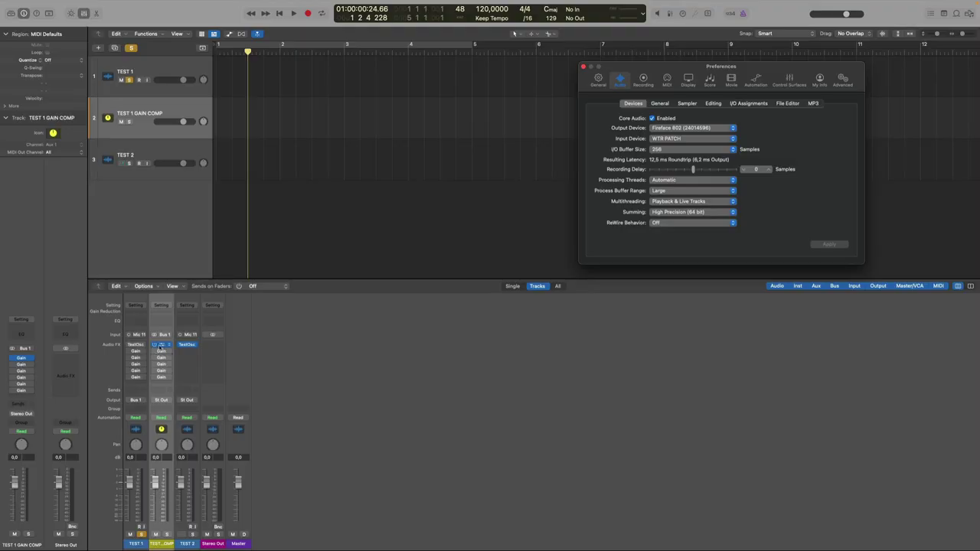
In Logic Pro, check the first Gain plug-in on TEST 1 GAIN COMP and enable the Test Oscillator on TEST 1
left_click(160, 344)
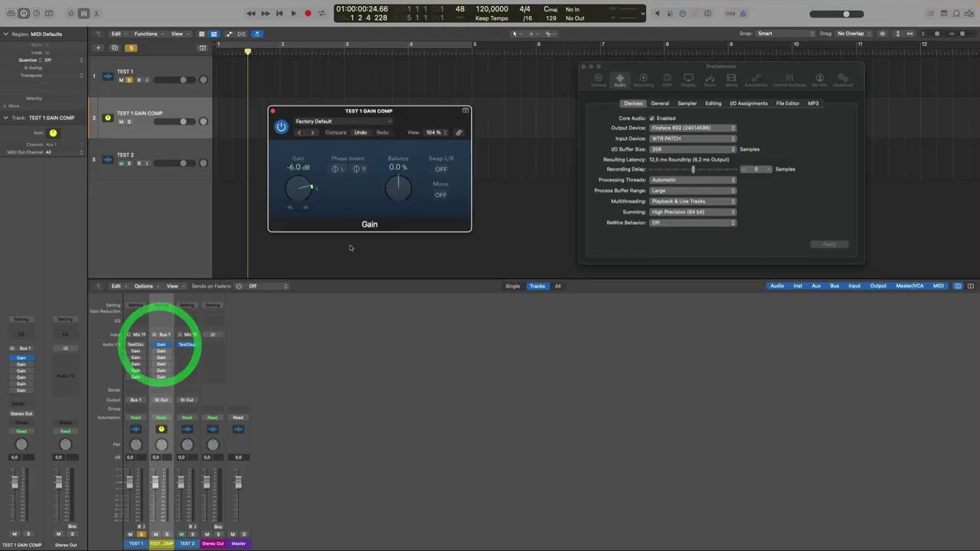
left_click(272, 111)
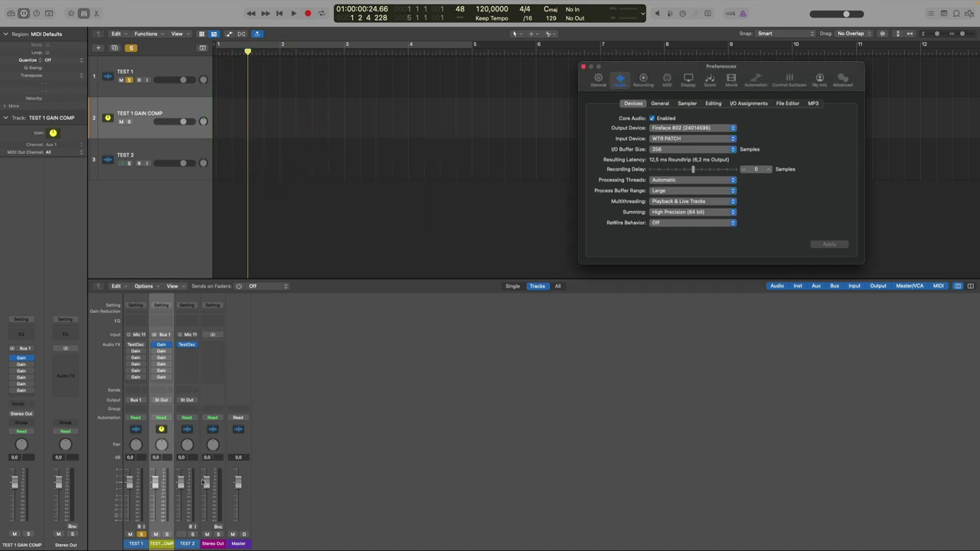
left_click(129, 345)
left_click(207, 485)
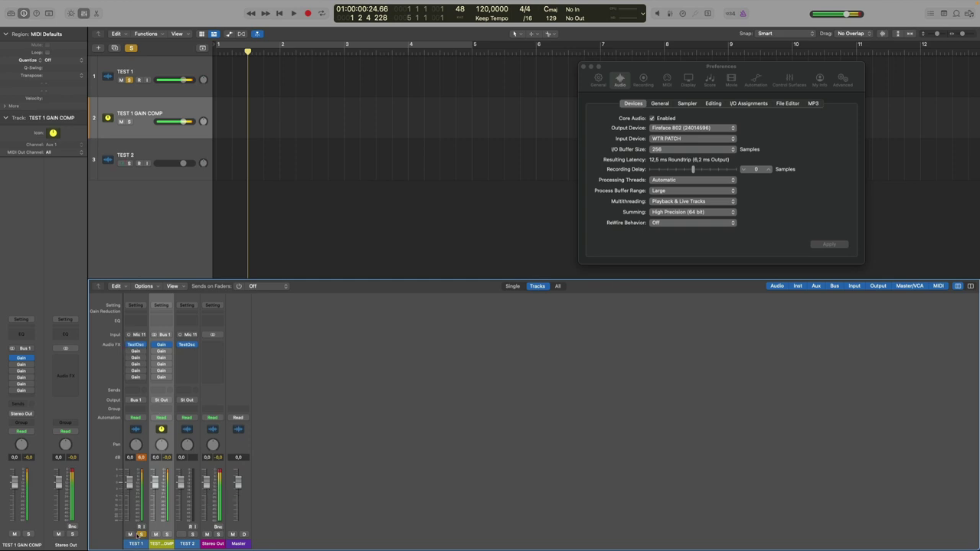
Mute Stereo Out and enable the first two Gain plug-ins on TEST 1 with the matching second and third on TEST 1 GAIN COMP
left_click(207, 534)
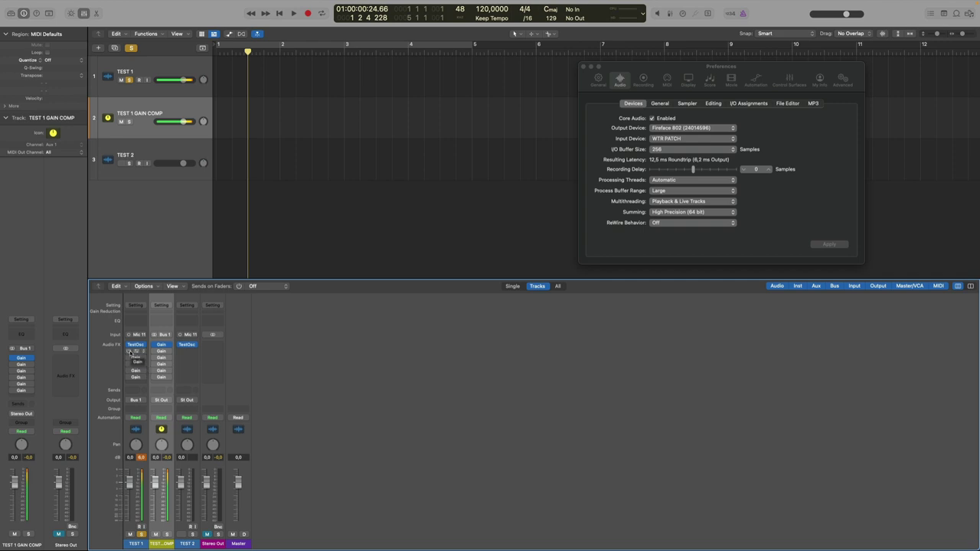
left_click(129, 351)
left_click(166, 458)
left_click(128, 359)
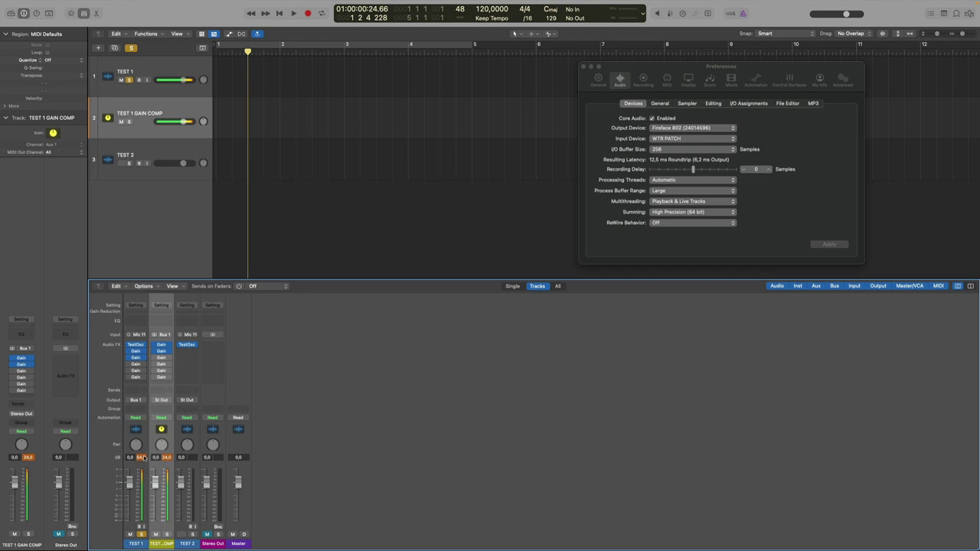
left_click(153, 359)
left_click(166, 457)
Enable the third and fourth Gain plug-ins on TEST 1 and the fourth and fifth on TEST 1 GAIN COMP, resetting its peak level
left_click(129, 364)
left_click(159, 410)
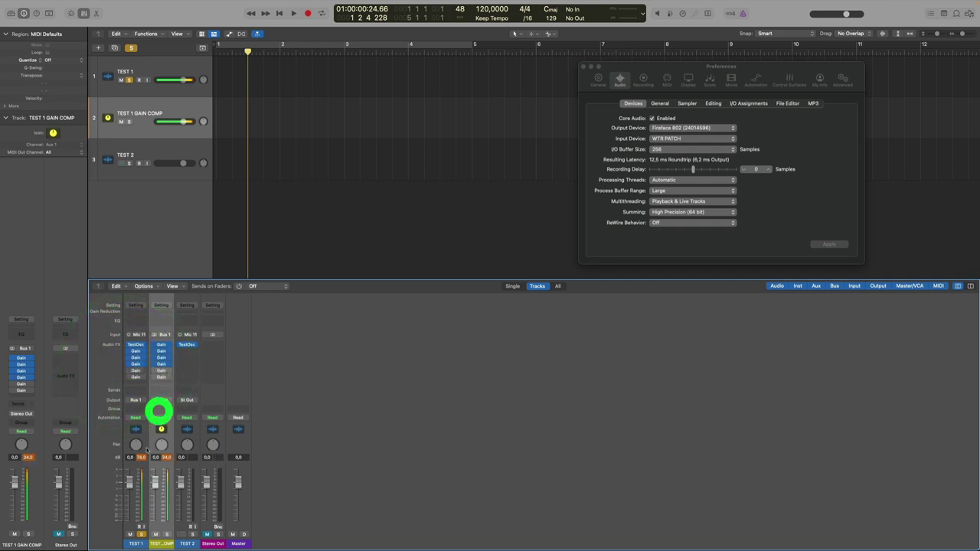
left_click(166, 457)
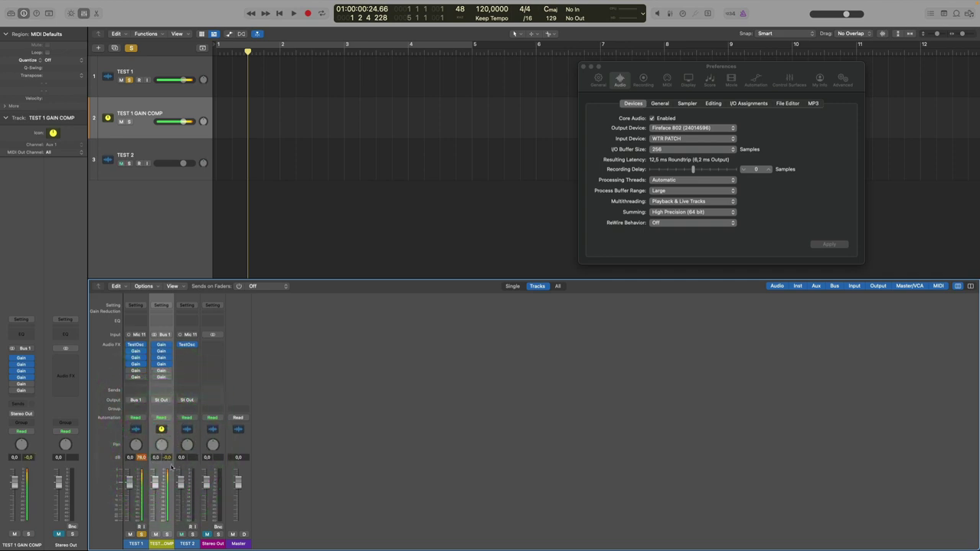
left_click(134, 370)
left_click(134, 370)
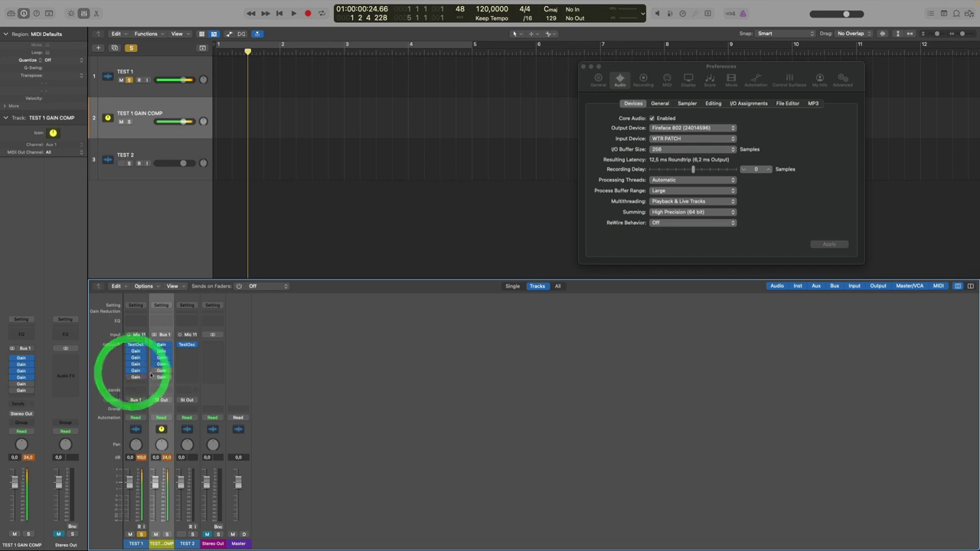
left_click(166, 457)
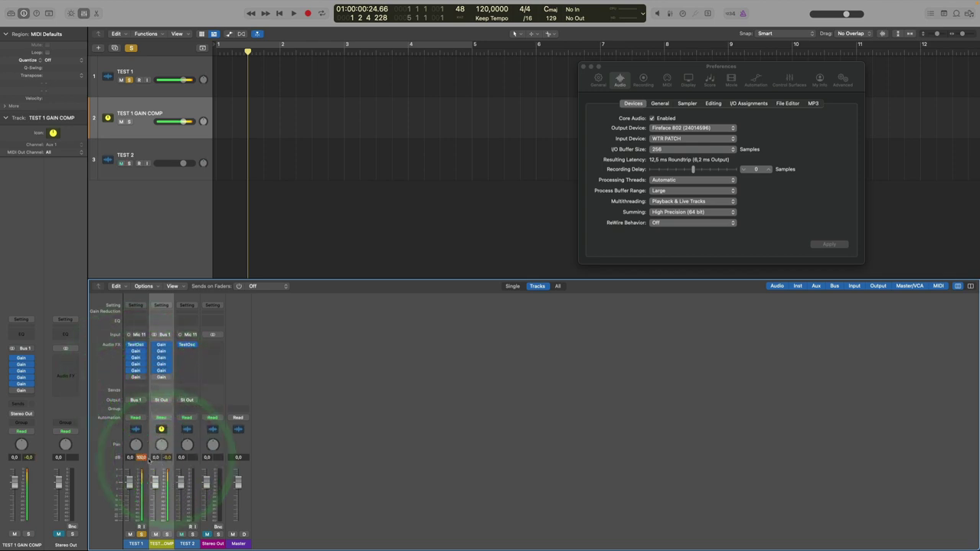
Enable the last Gain plug-in on both TEST 1 and TEST 1 GAIN COMP and reset the compensation channel's peak level
left_click(128, 378)
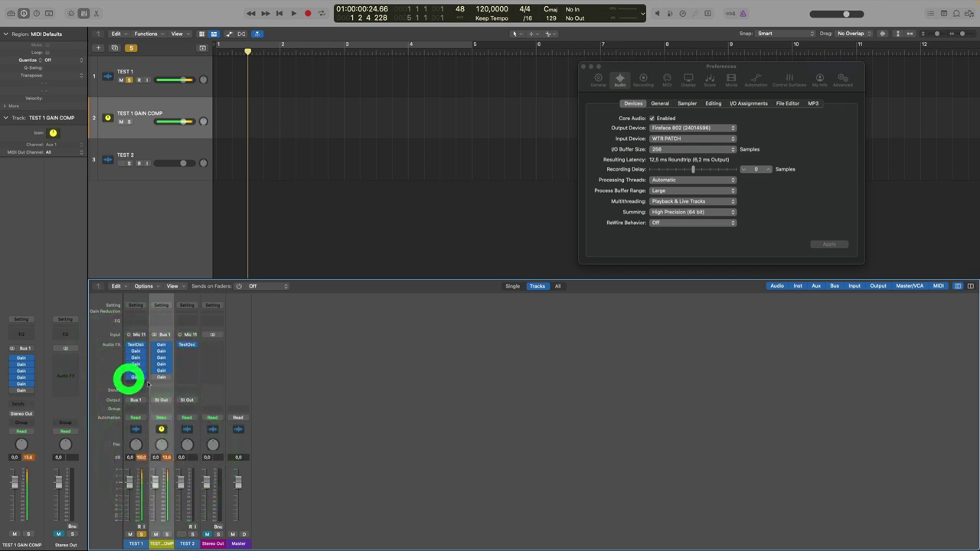
left_click(154, 378)
left_click(163, 458)
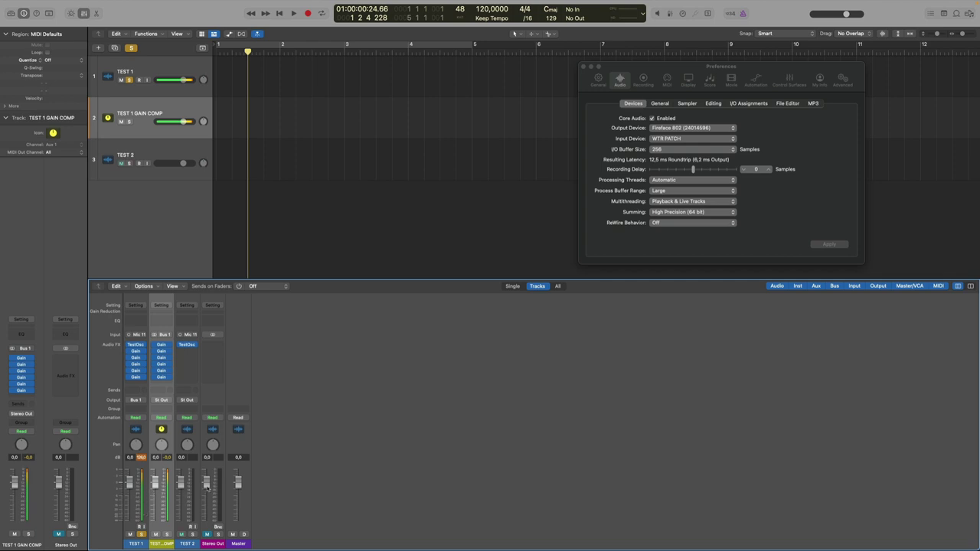
Lower the Stereo Out fader to -6.0 dB and unmute the channel briefly to check its peak level
mouse_move(206, 482)
left_mouse_down()
mouse_move(198, 494)
mouse_move(207, 494)
left_mouse_up()
left_click(207, 534)
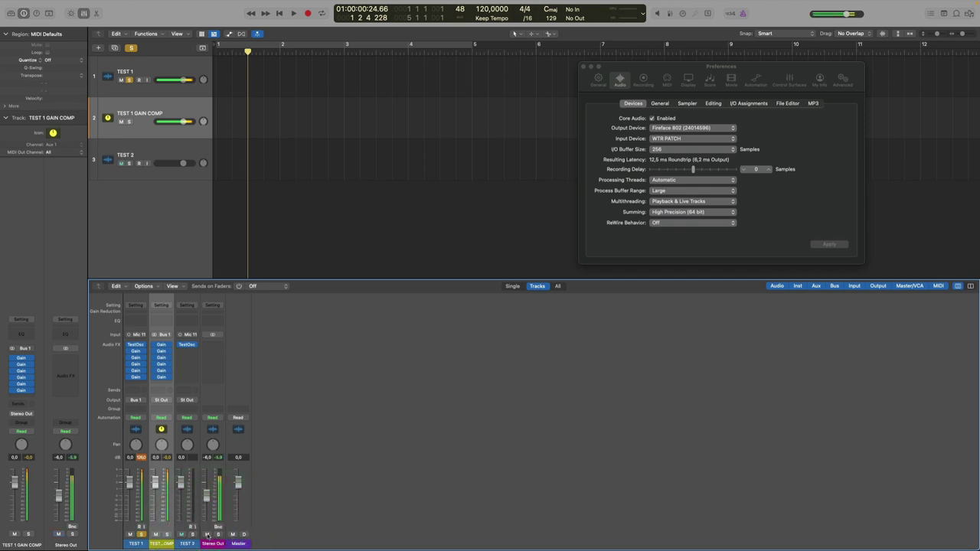
left_click(220, 457)
left_click(208, 533)
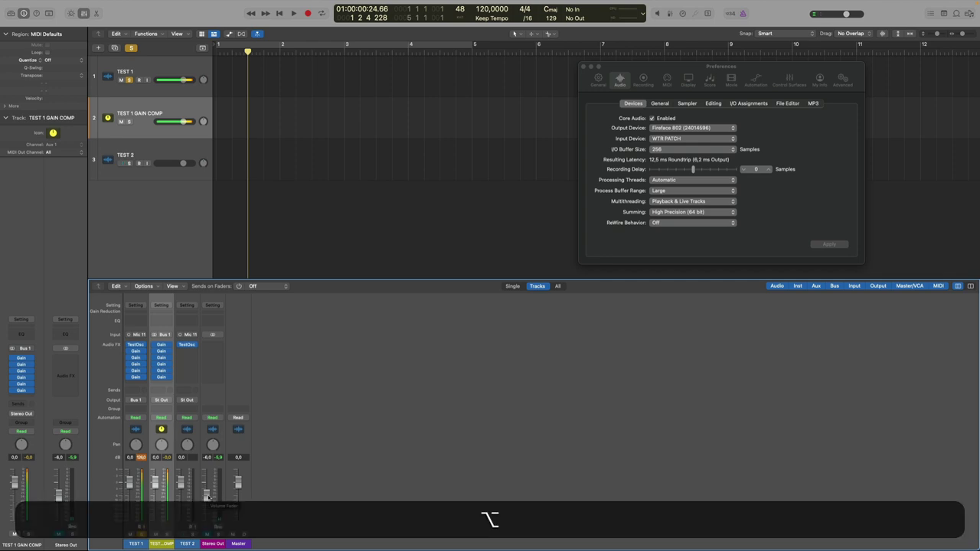
Reset the Stereo Out fader to its default level, clear the peak level and unmute the channel briefly to listen
left_click(208, 496, "alt")
left_click(219, 458)
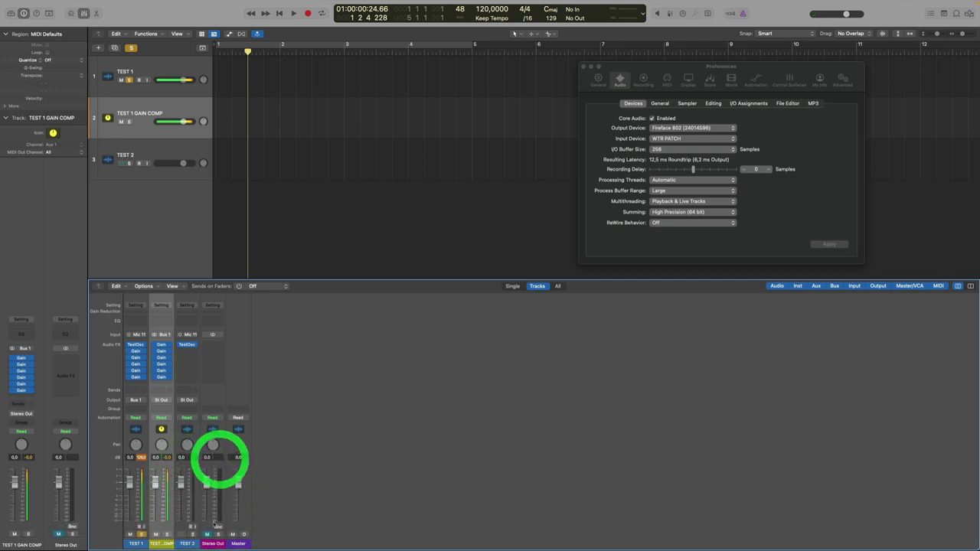
left_click(208, 534)
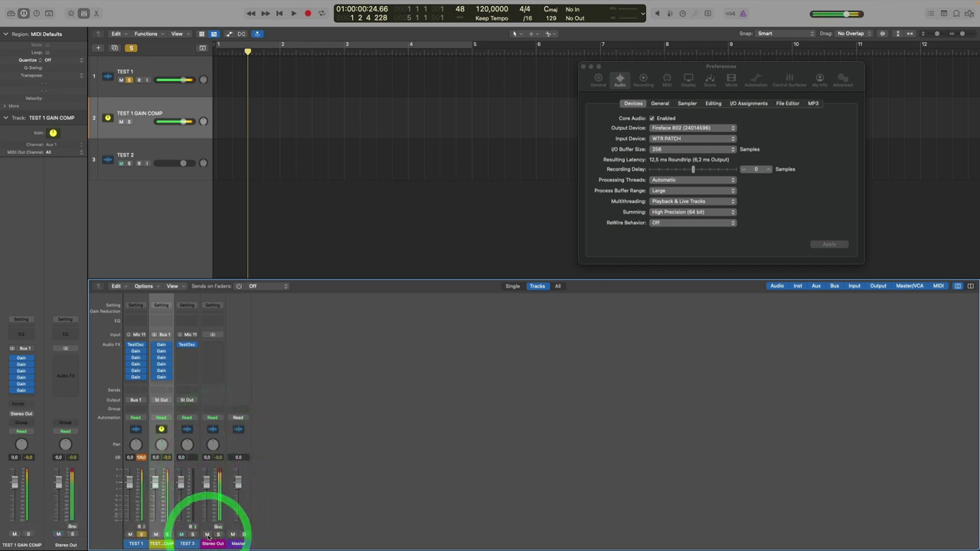
left_click(208, 534)
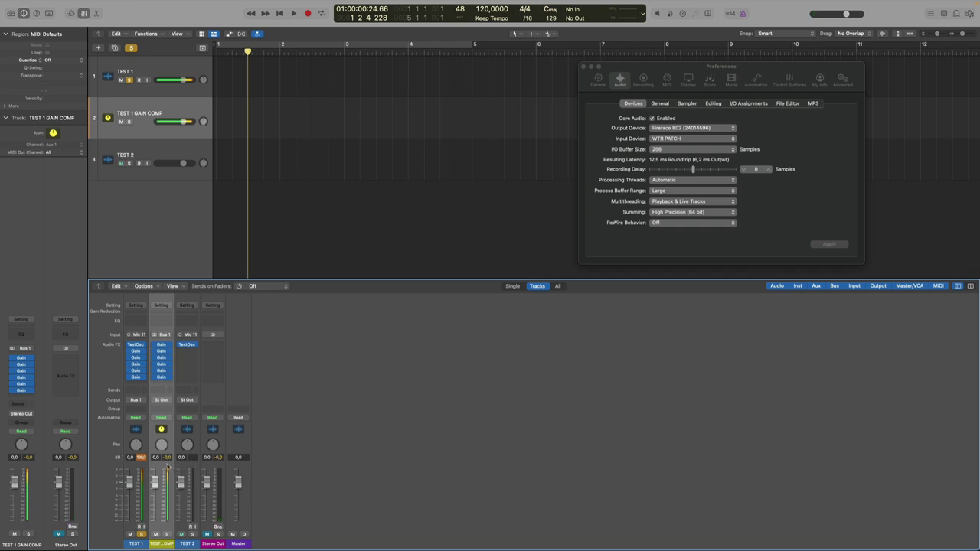
Check the Test Oscillator on TEST 1, and add a Linear Phase EQ on Stereo Out to analyse the spectrum before bypassing it
left_click(136, 344)
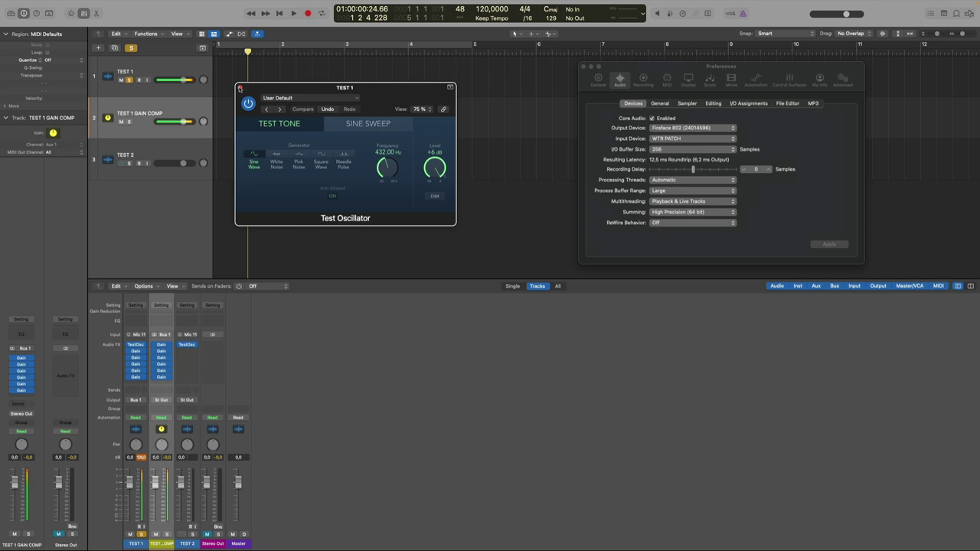
left_click(239, 87)
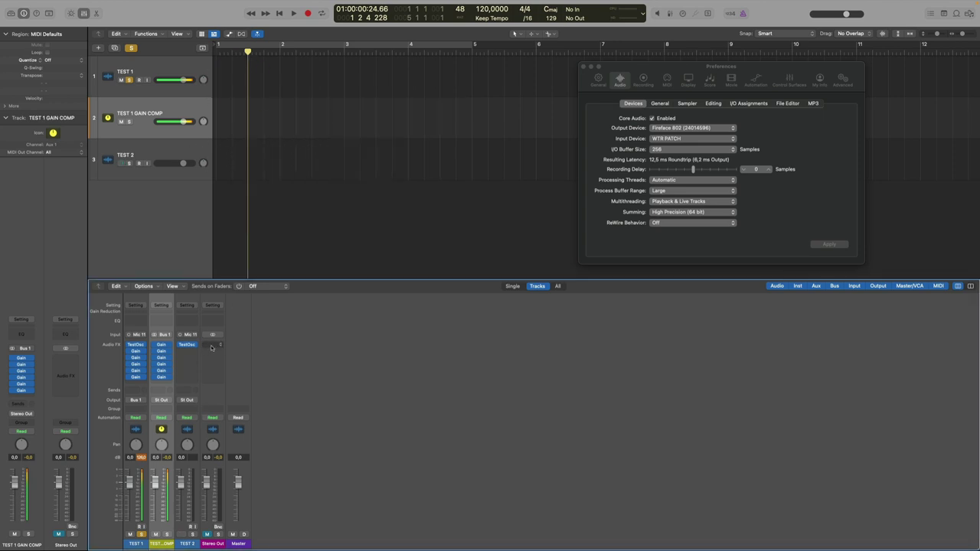
left_click(214, 320, "shift")
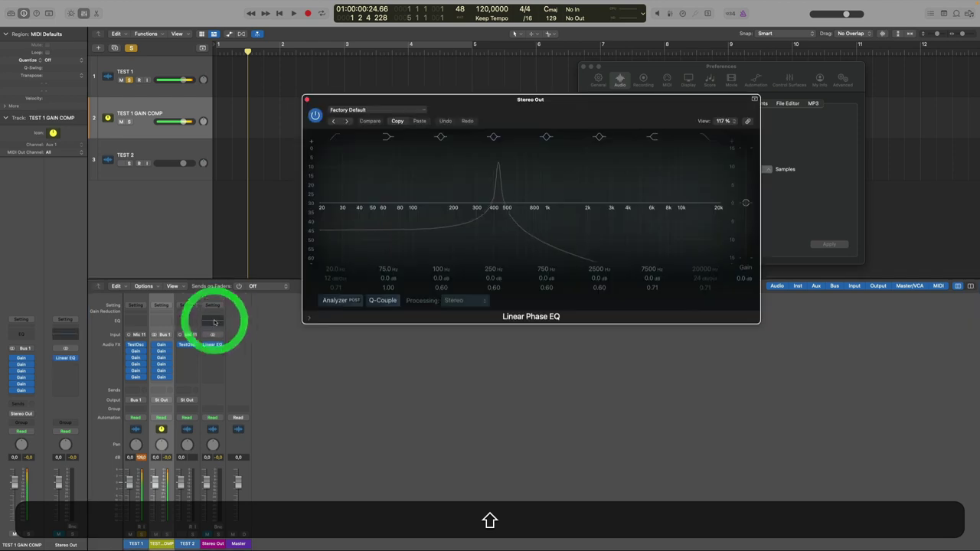
left_click_drag(571, 99, 415, 63)
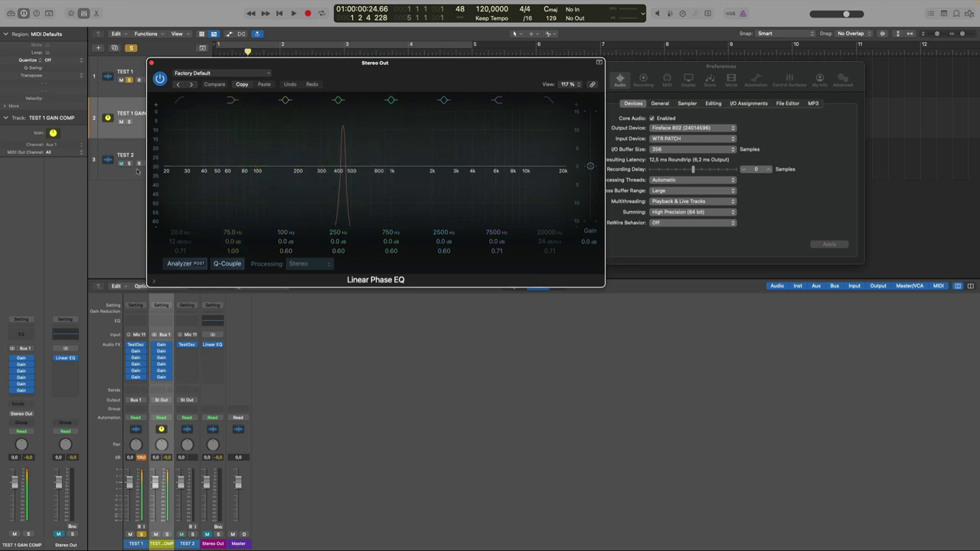
mouse_move(155, 180)
left_mouse_down()
mouse_move(155, 93)
mouse_move(154, 157)
mouse_move(153, 146)
left_mouse_up()
left_click(151, 62)
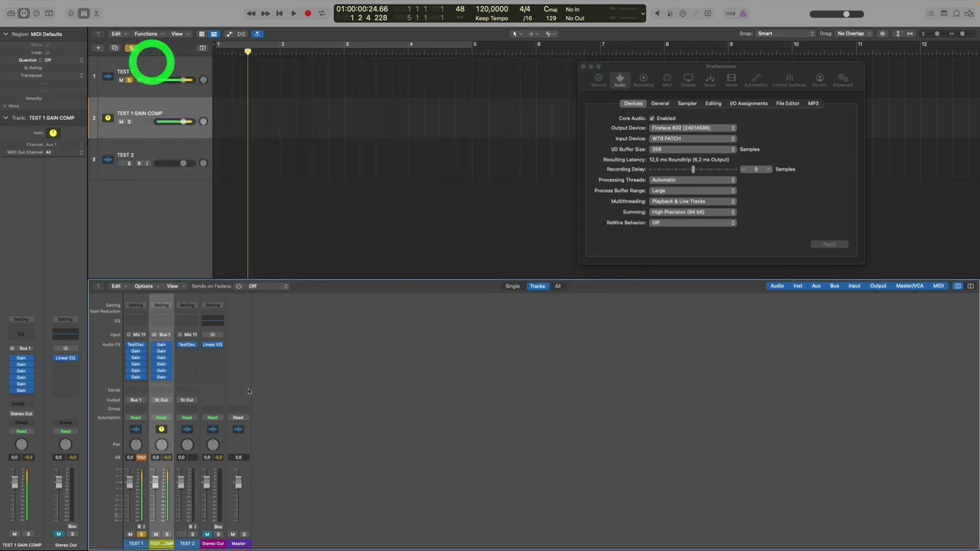
left_click(205, 346)
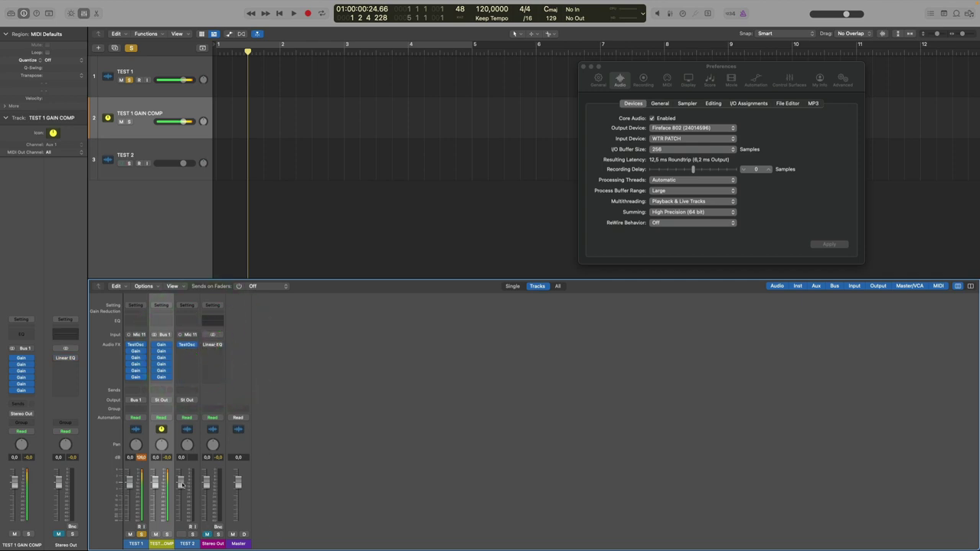
Select the TEST 2 channel and review its Test Oscillator settings
left_click(187, 544)
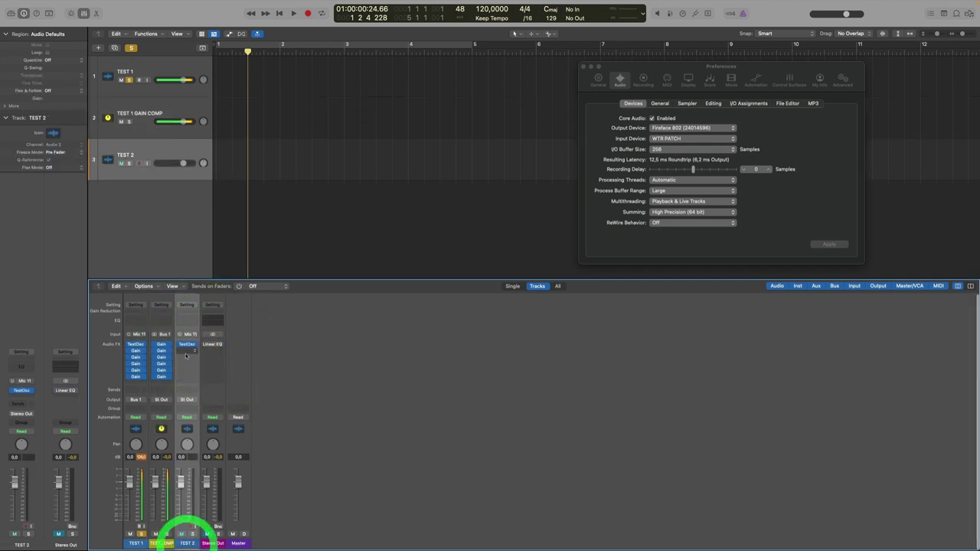
left_click(186, 344)
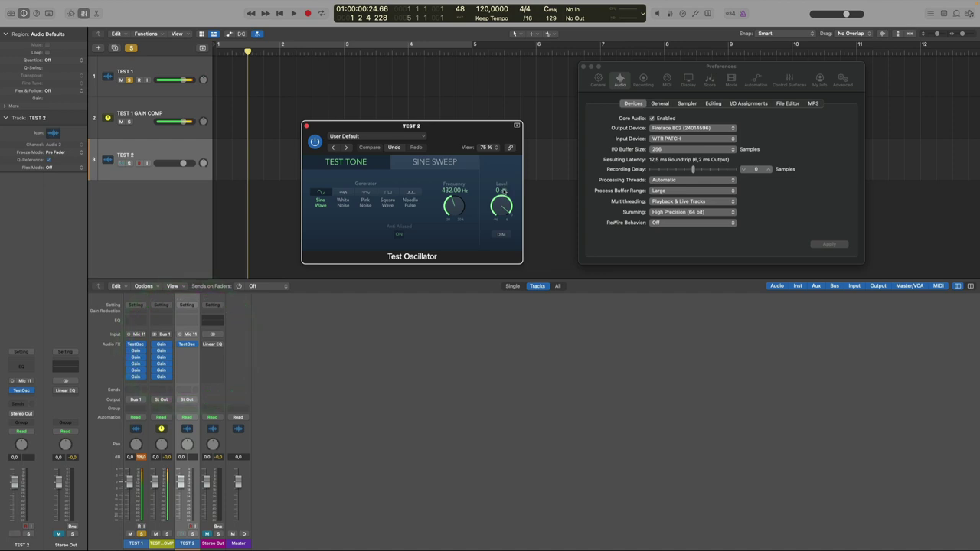
left_click(306, 126)
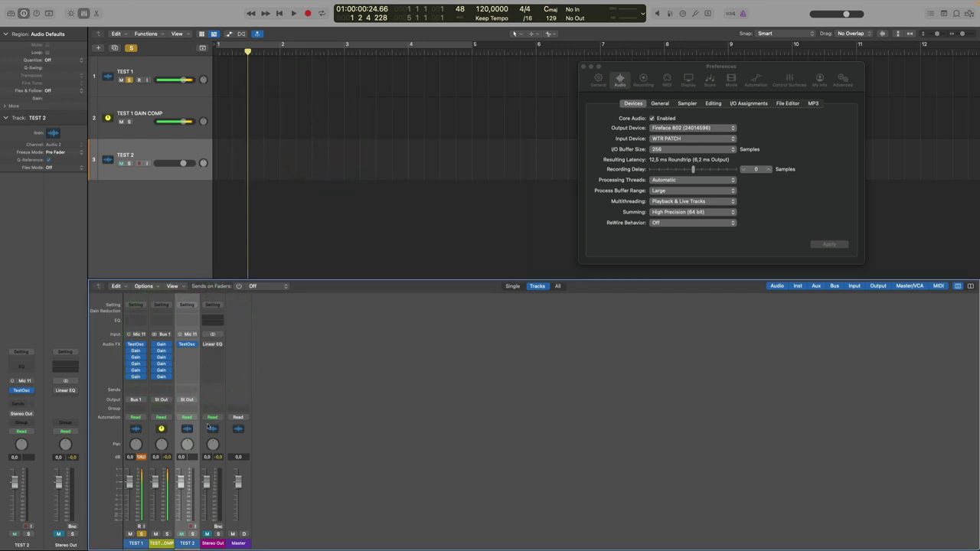
With Stereo Out unmuted, alternate exclusive solo between TEST 2 and TEST 1 to compare them, finishing on TEST 2 with Stereo Out muted
left_click(183, 535)
left_click(205, 536)
left_click(192, 533, "alt")
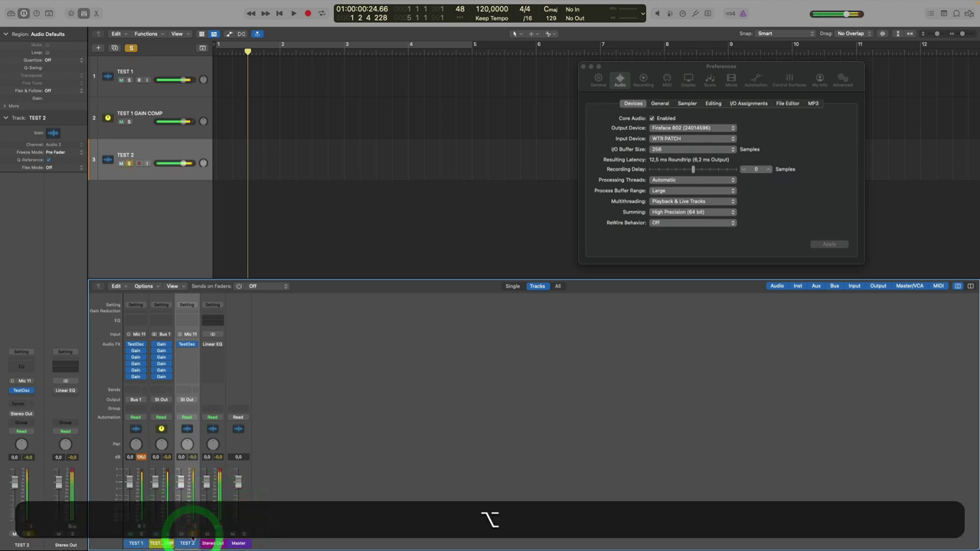
left_click(140, 535, "alt")
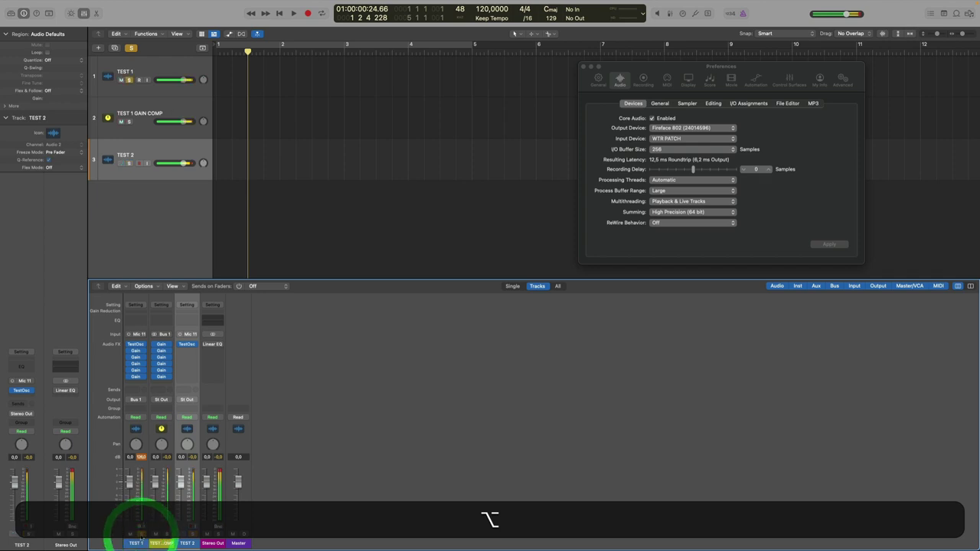
left_click(192, 534, "alt")
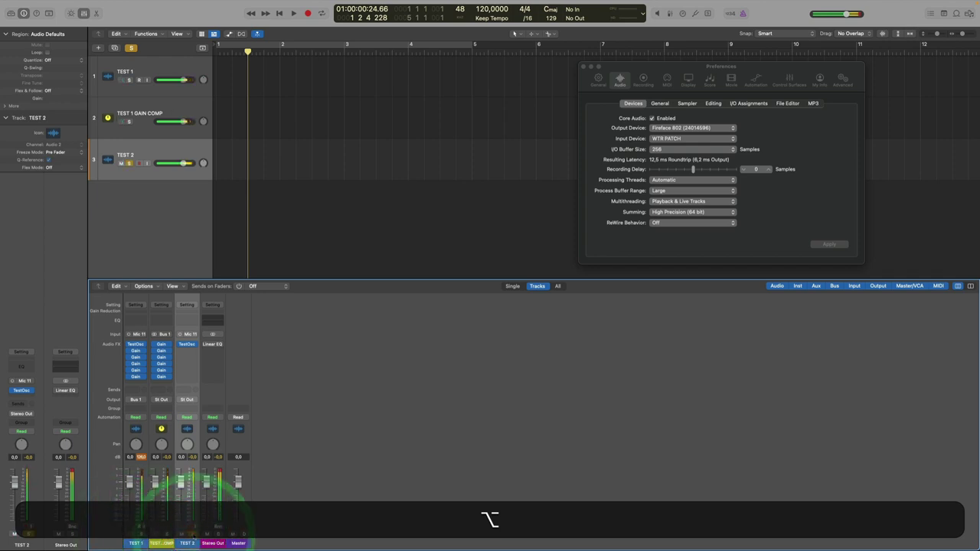
left_click(141, 534, "alt")
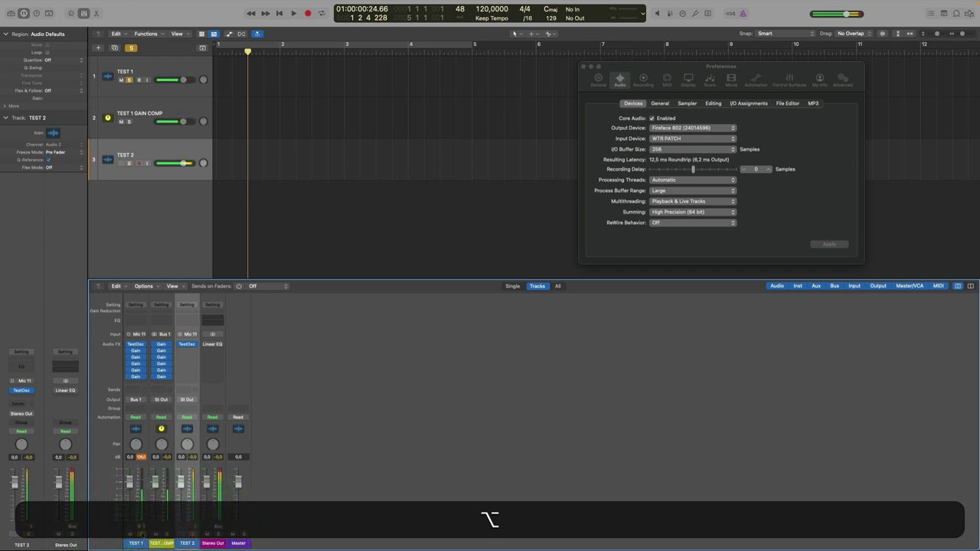
left_click(192, 534, "alt")
left_click(204, 535, "alt")
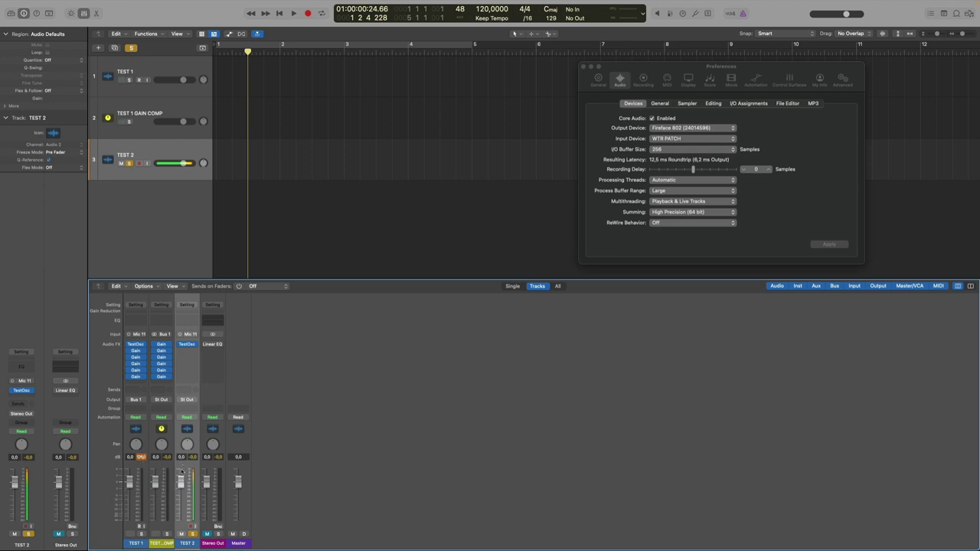
mouse_move(206, 482)
left_mouse_down()
mouse_move(207, 499)
mouse_move(207, 482)
left_mouse_up()
left_click(205, 481)
Review the first Gain plug-in's settings on the TEST 1 channel and close its window
left_click(136, 351)
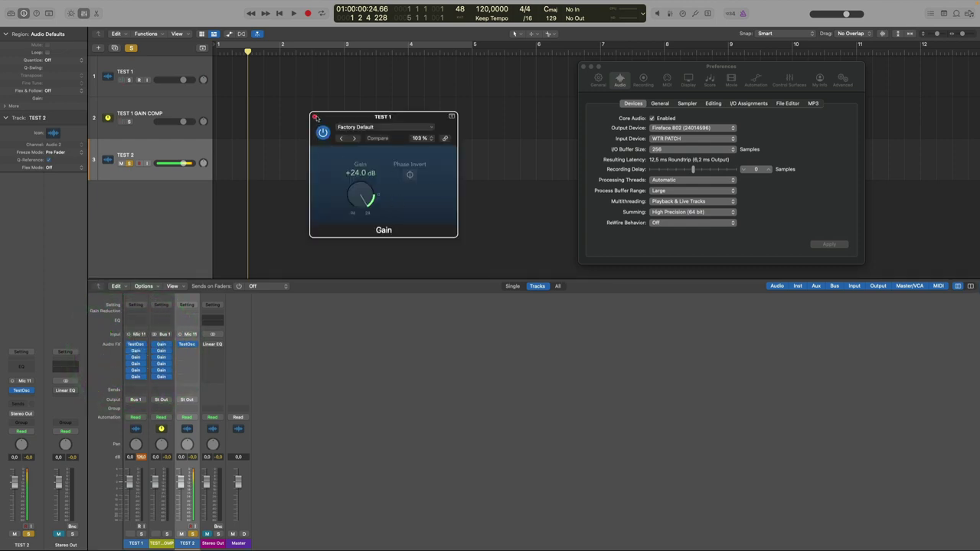
left_click(315, 117)
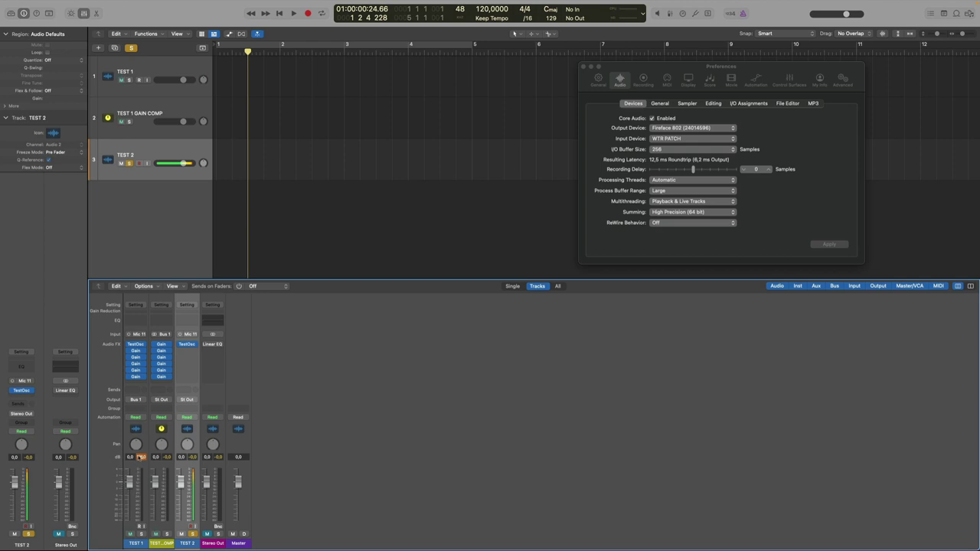
Move the TEST 1 fader down and partway up, and reset it to its default level
left_click_drag(130, 482, 129, 498)
left_click_drag(128, 503, 129, 488)
left_click(128, 486, "alt")
Review the bypassed Linear Phase EQ on the Stereo Out channel and close its window
left_click(212, 344)
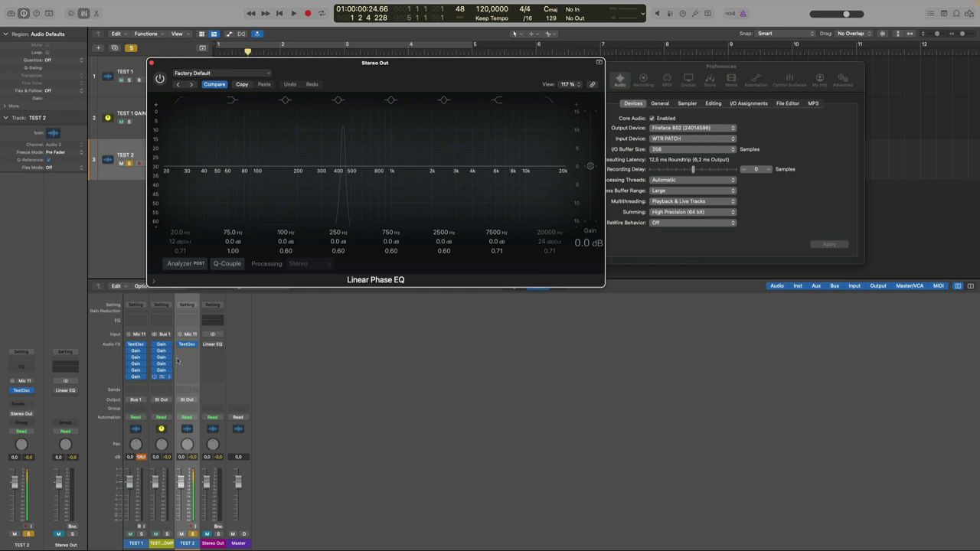
left_click(151, 64)
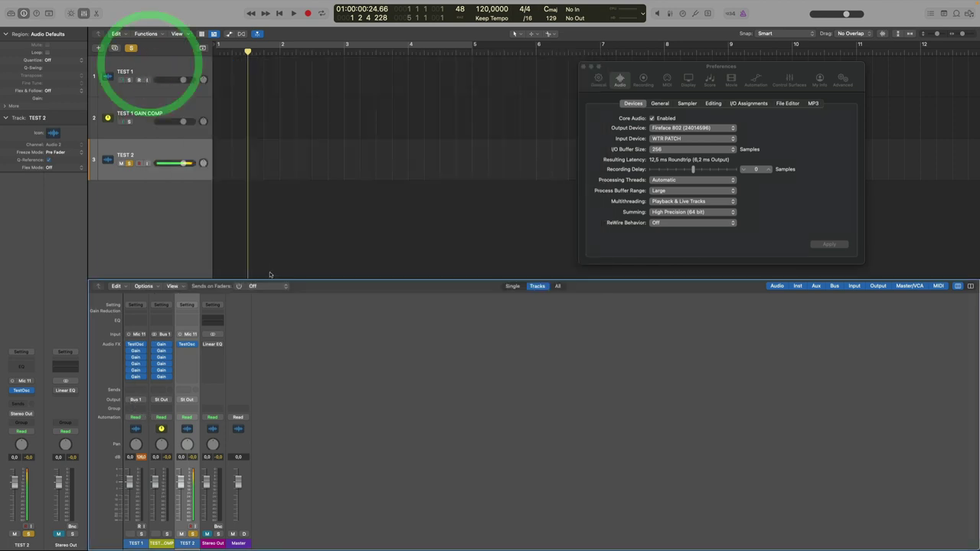